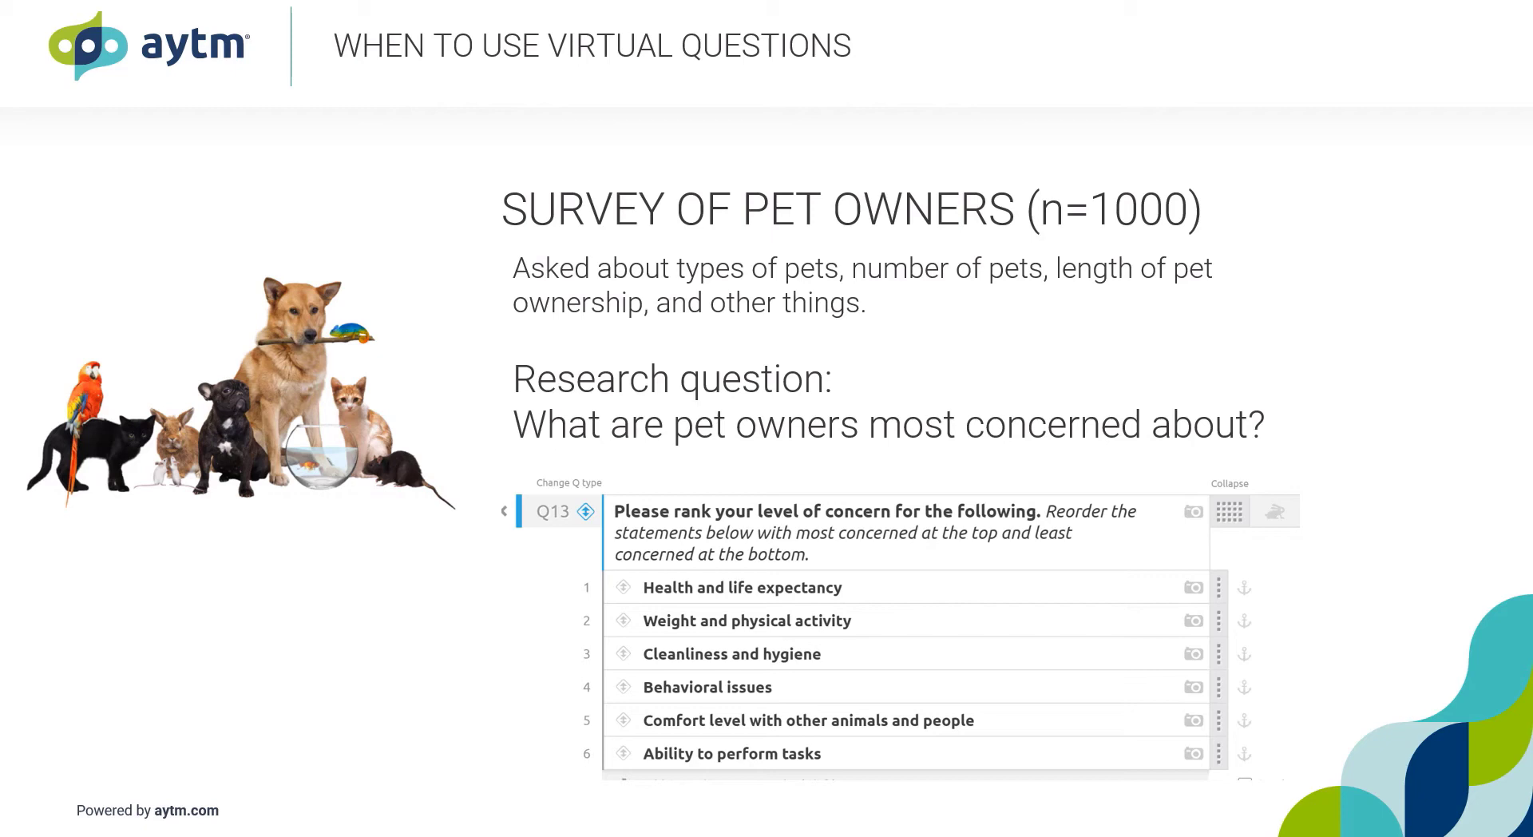
pyautogui.press('Right')
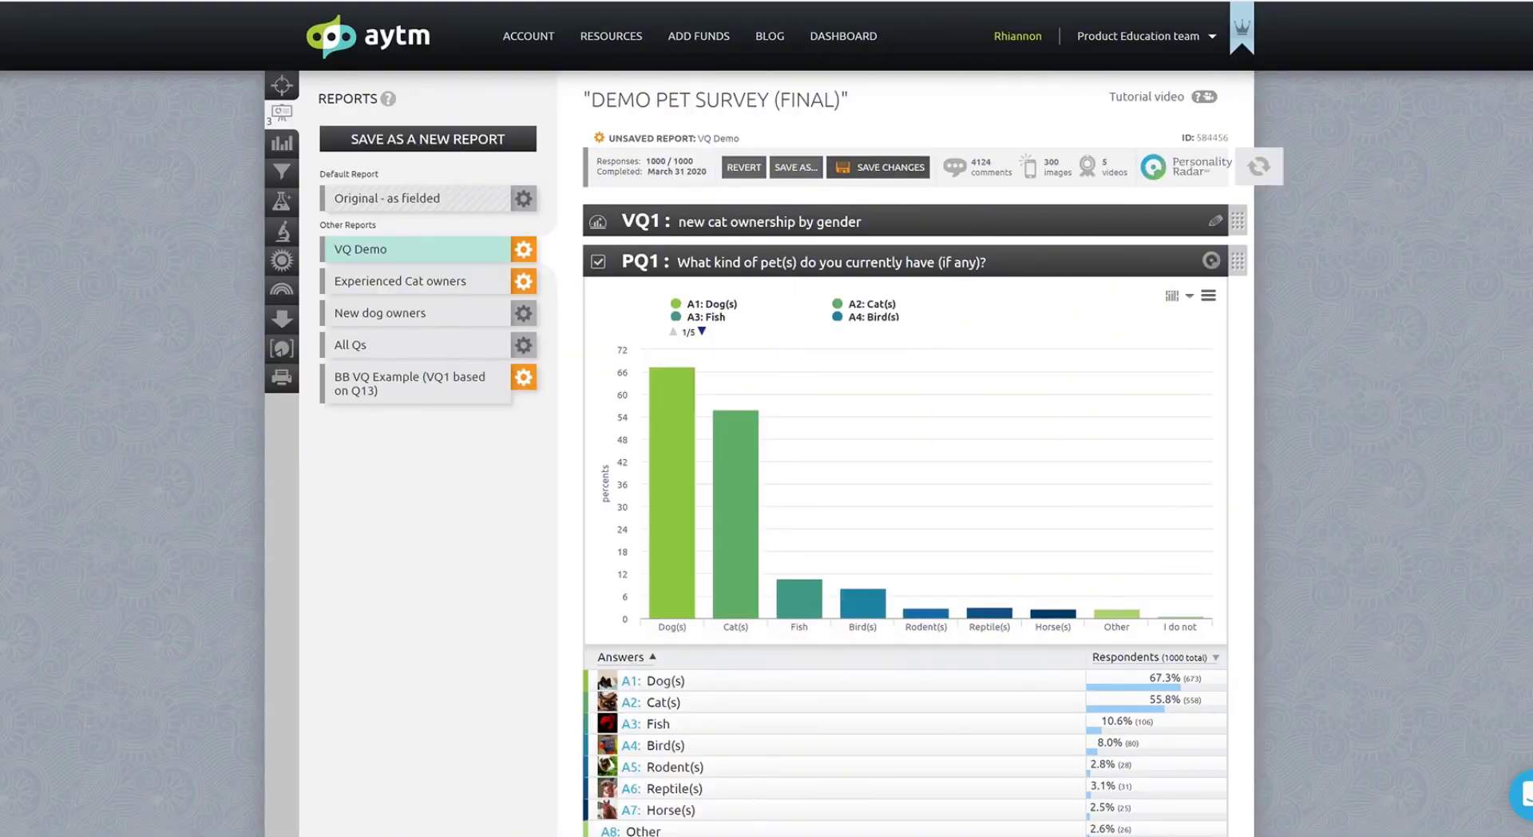
# Scroll through the VQ Demo report to examine the Q13 ranking chart of pet owner concerns.
pyautogui.scroll(-15, 906, 447)
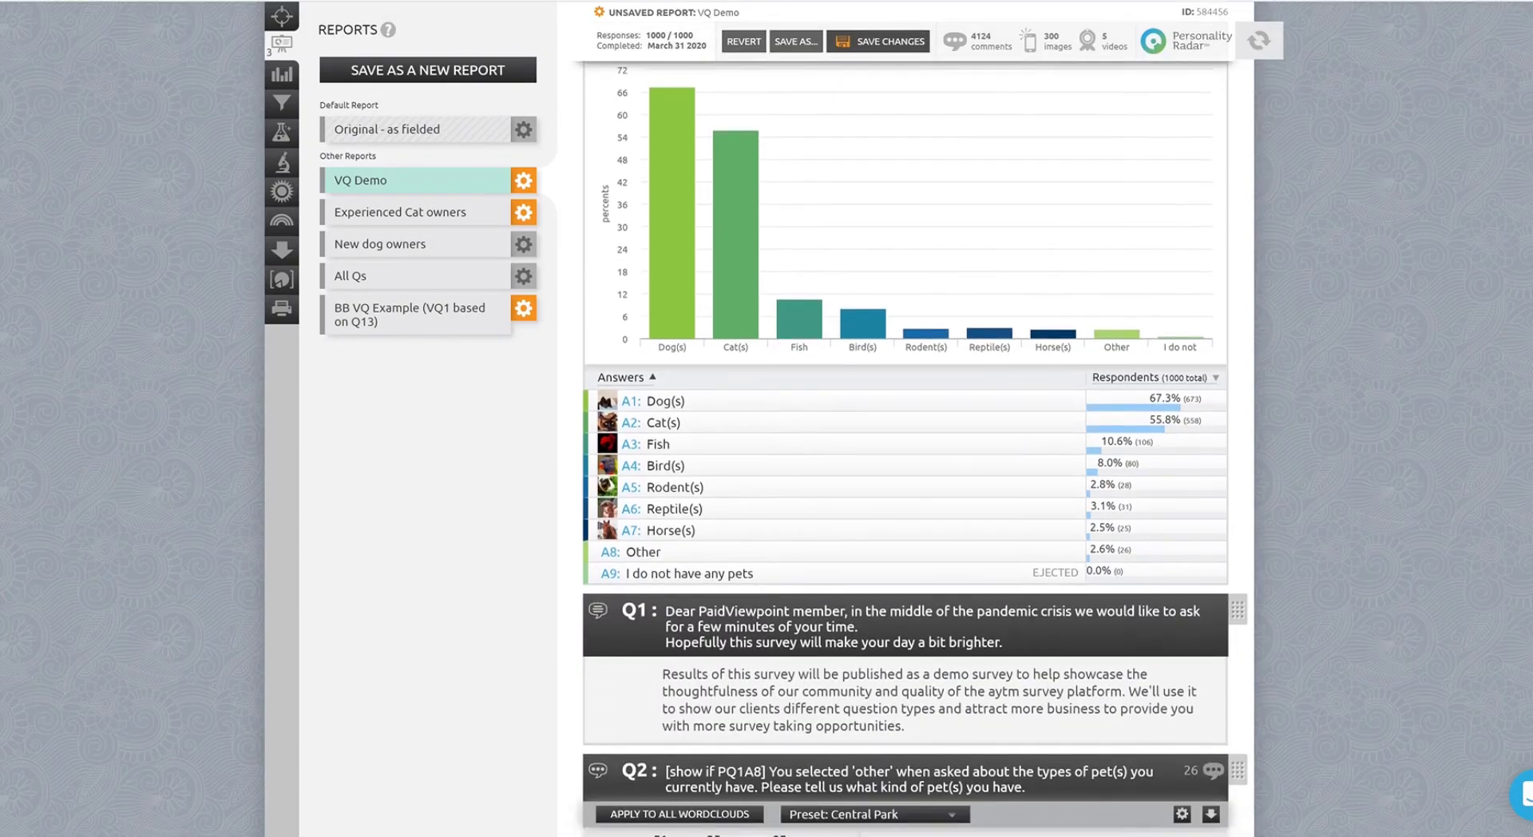
pyautogui.scroll(-20, 905, 448)
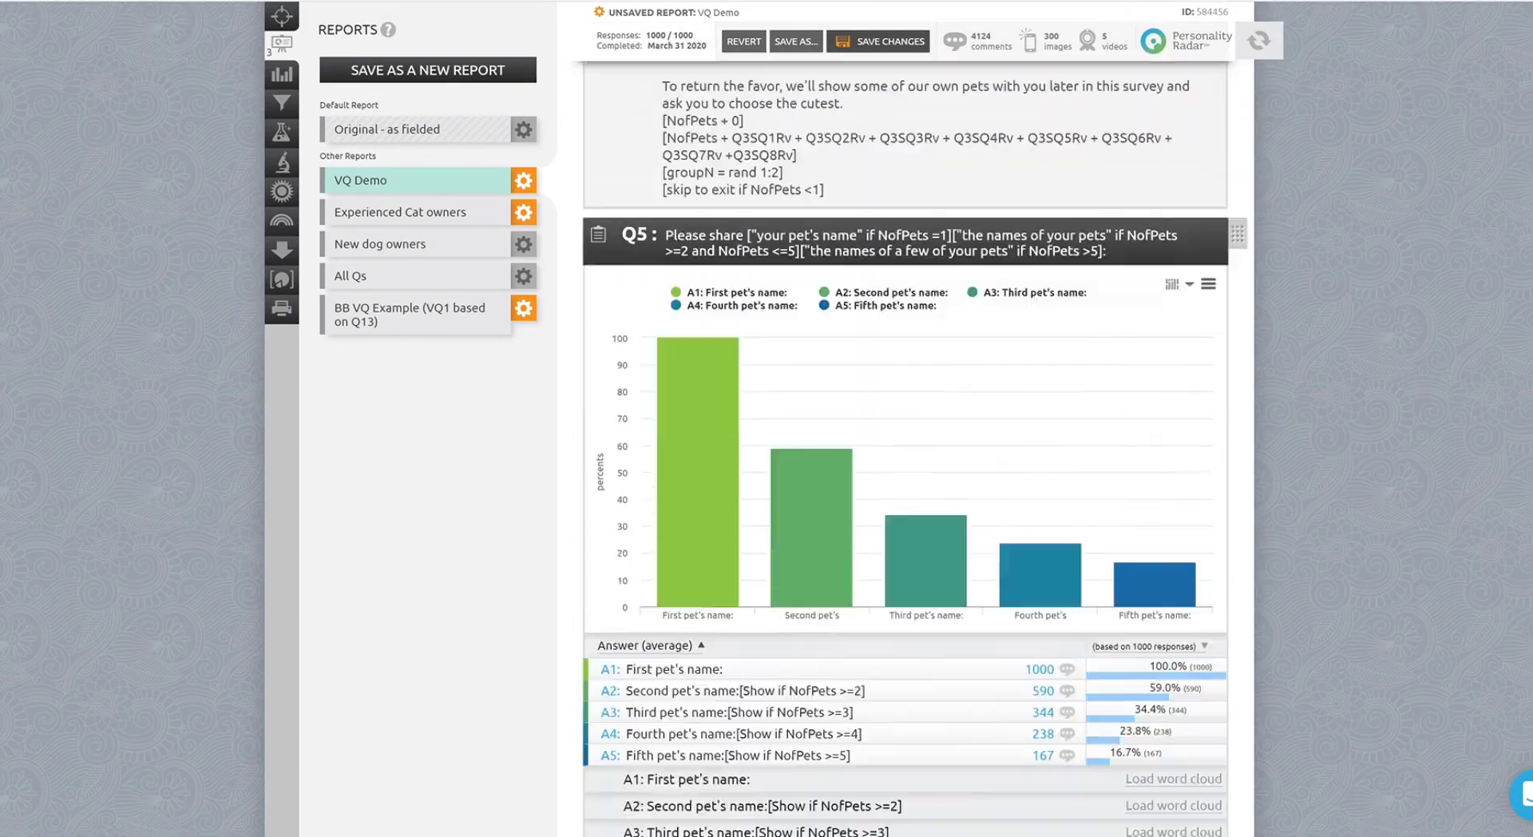
pyautogui.scroll(-20, 906, 447)
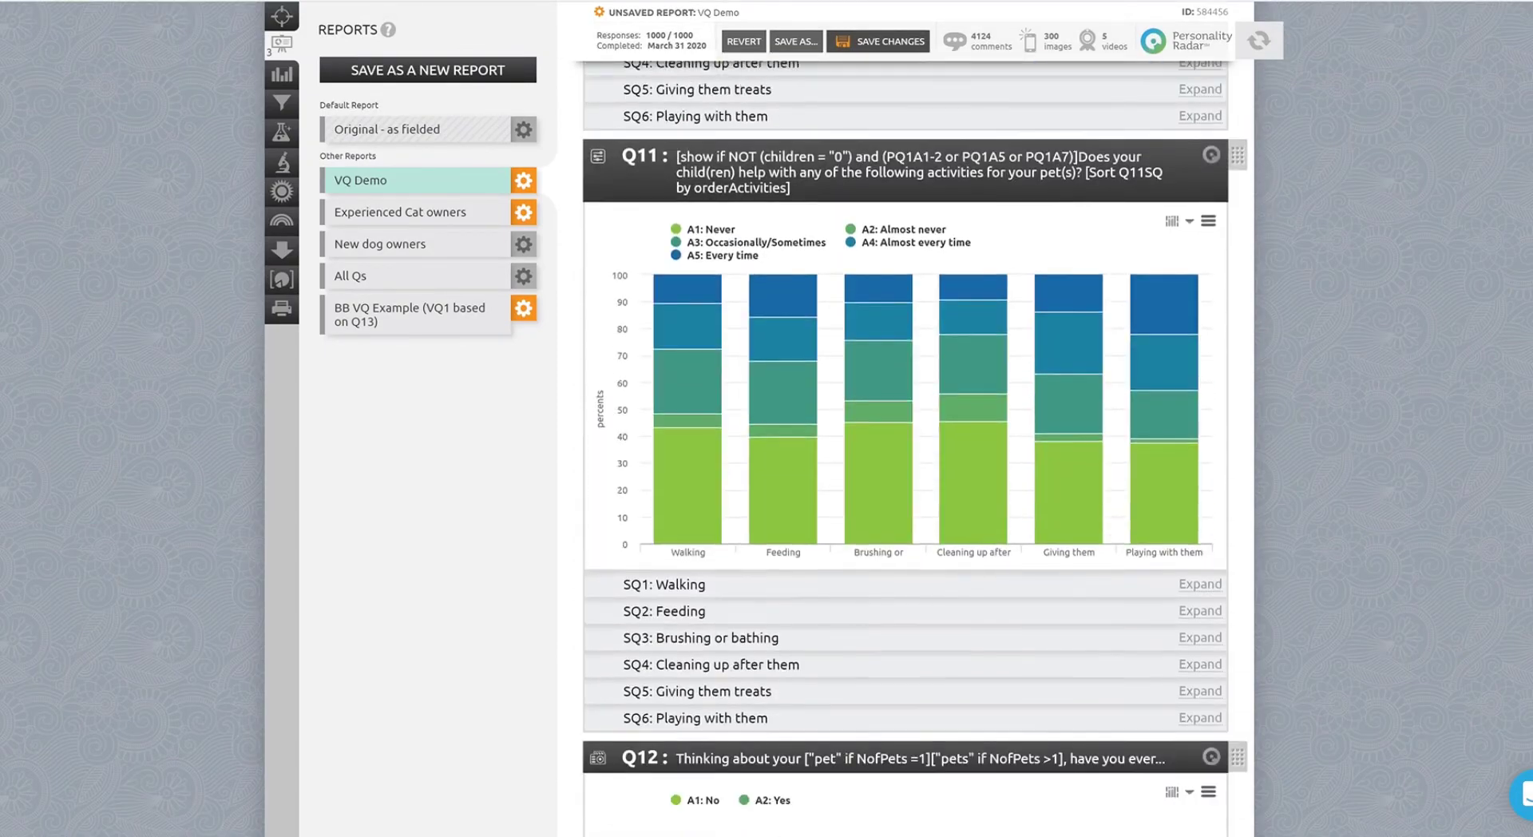
pyautogui.scroll(-5, 906, 447)
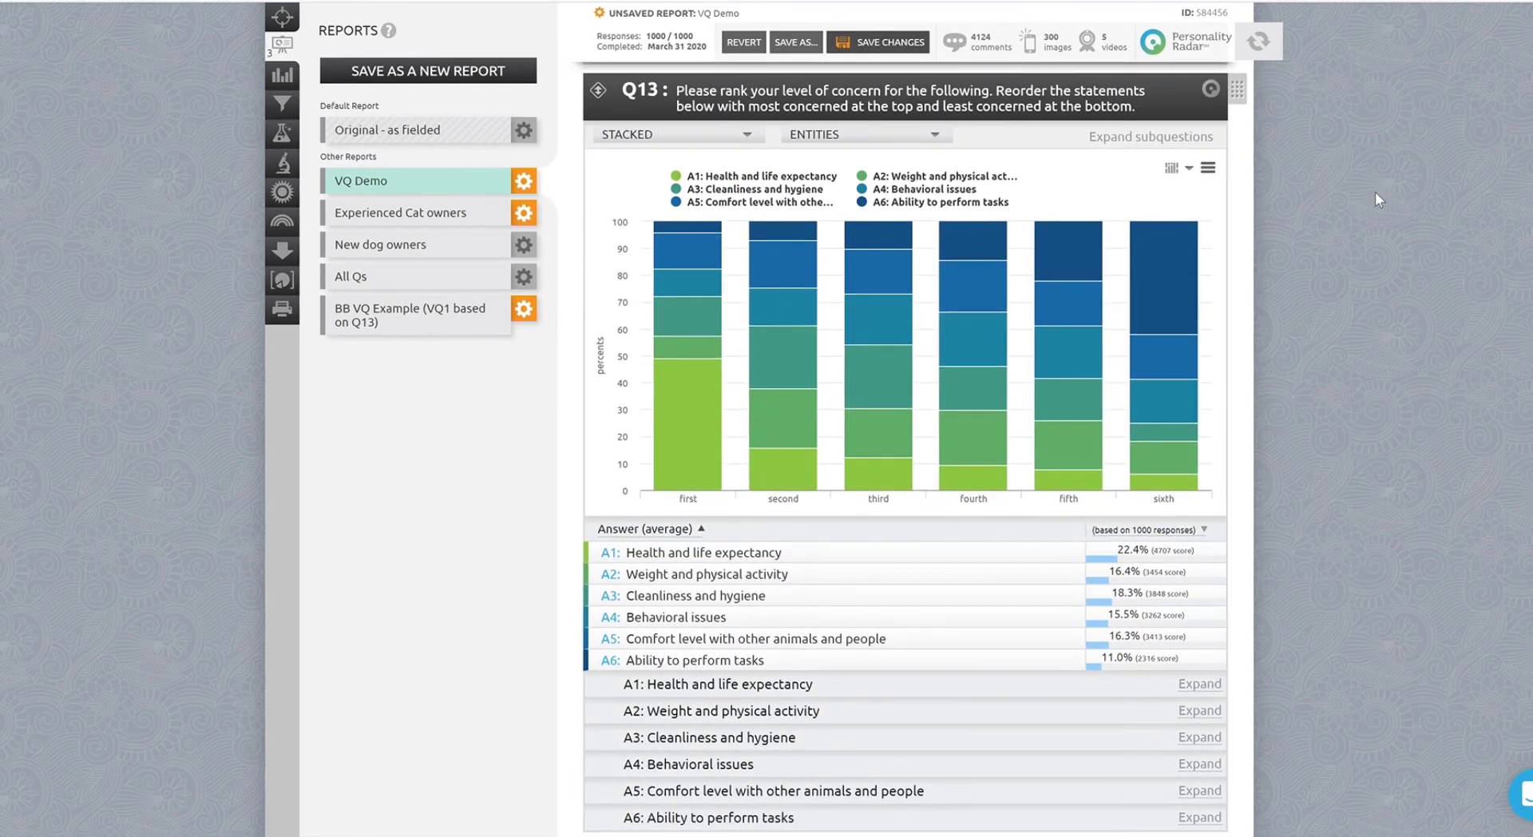
pyautogui.moveTo(692, 388)
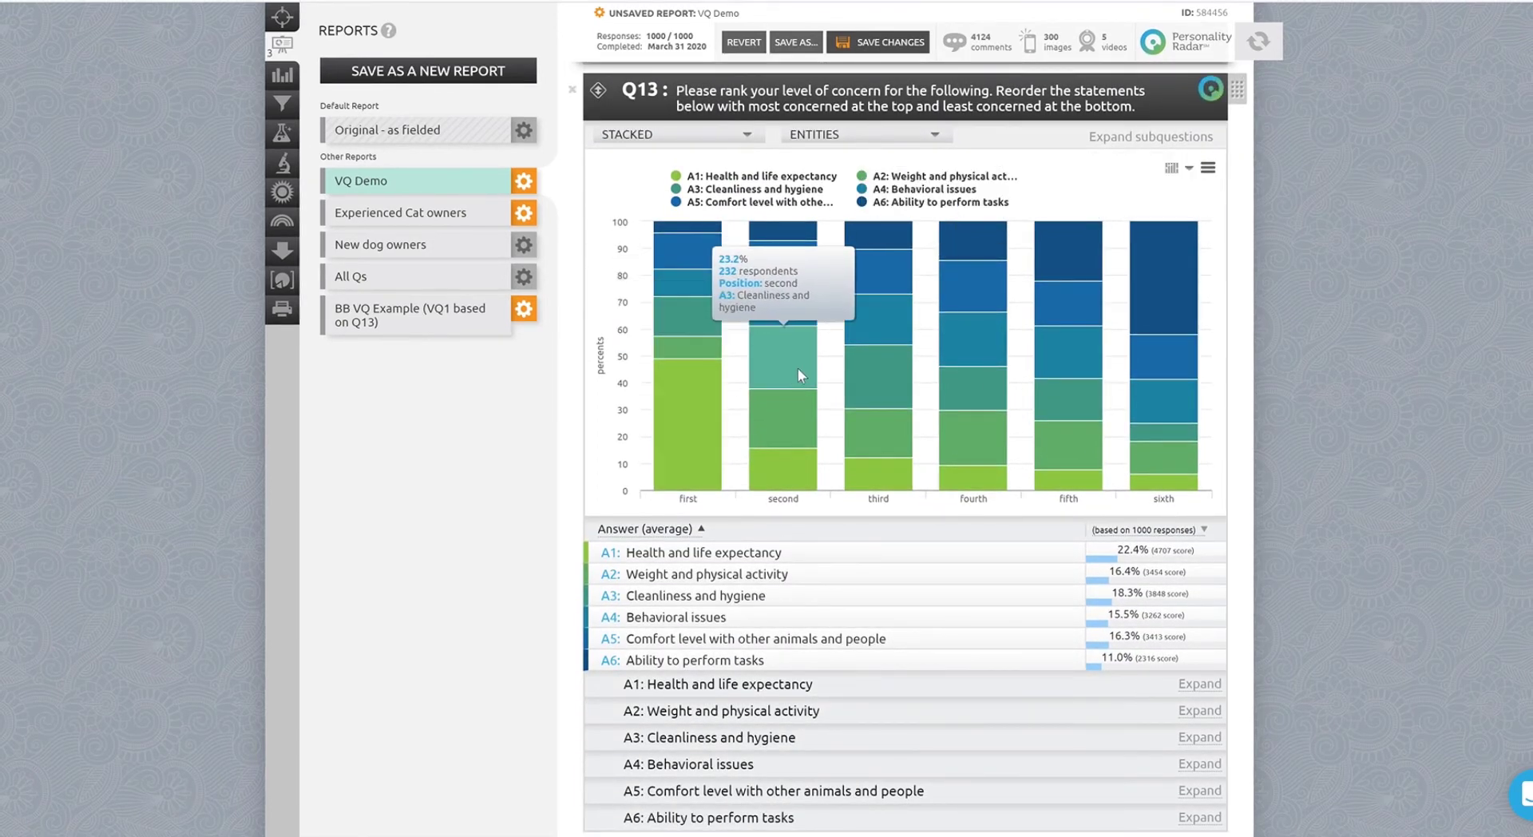
pyautogui.moveTo(969, 388)
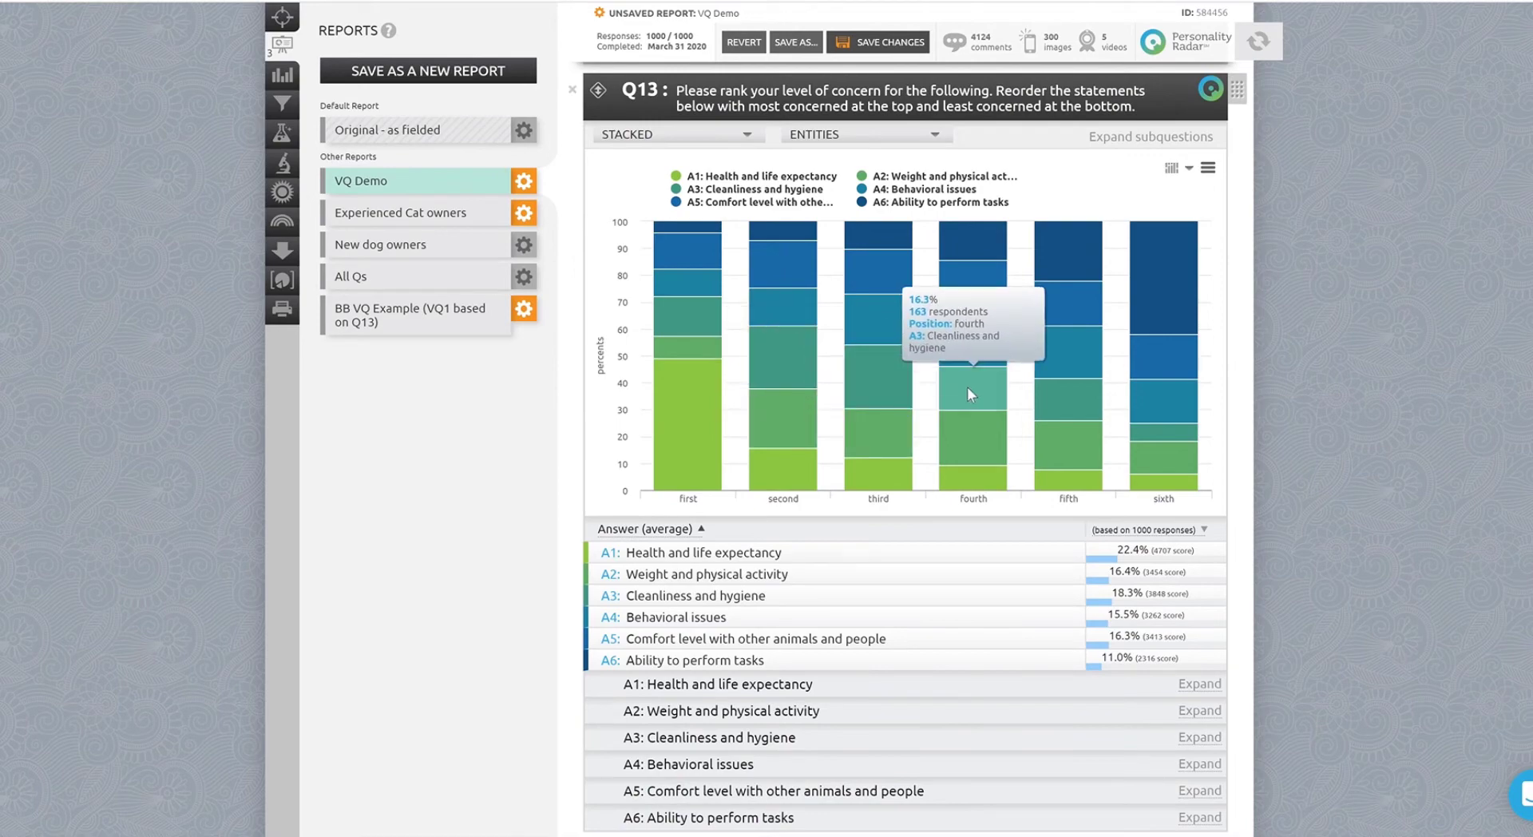
pyautogui.scroll(-5, 1204, 685)
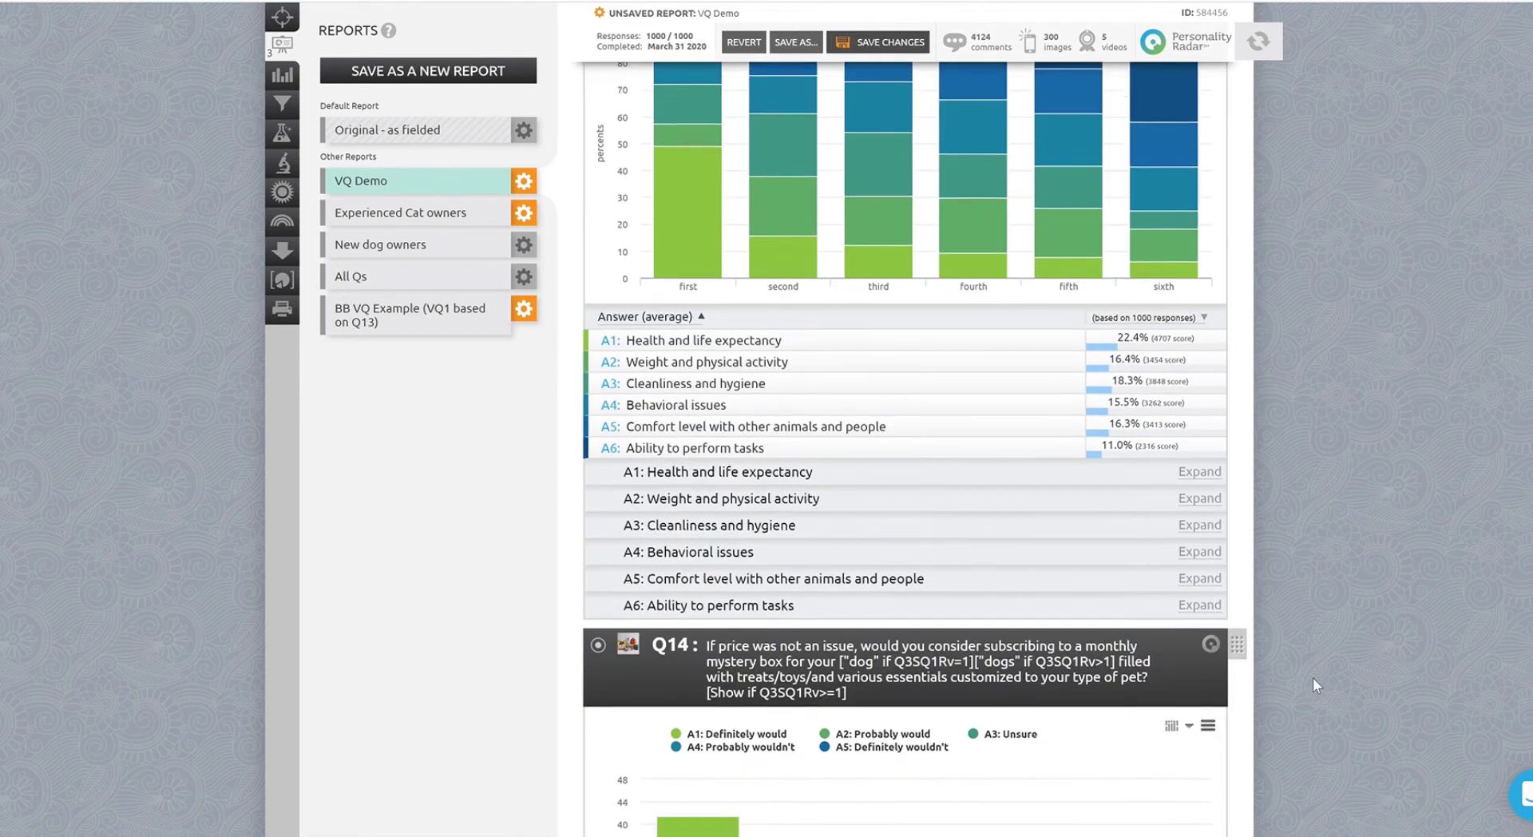
# Expand the Health and life expectancy subquestion of Q13 to examine its breakdown by ranking position.
pyautogui.click(1206, 425)
pyautogui.scroll(-6, 1189, 439)
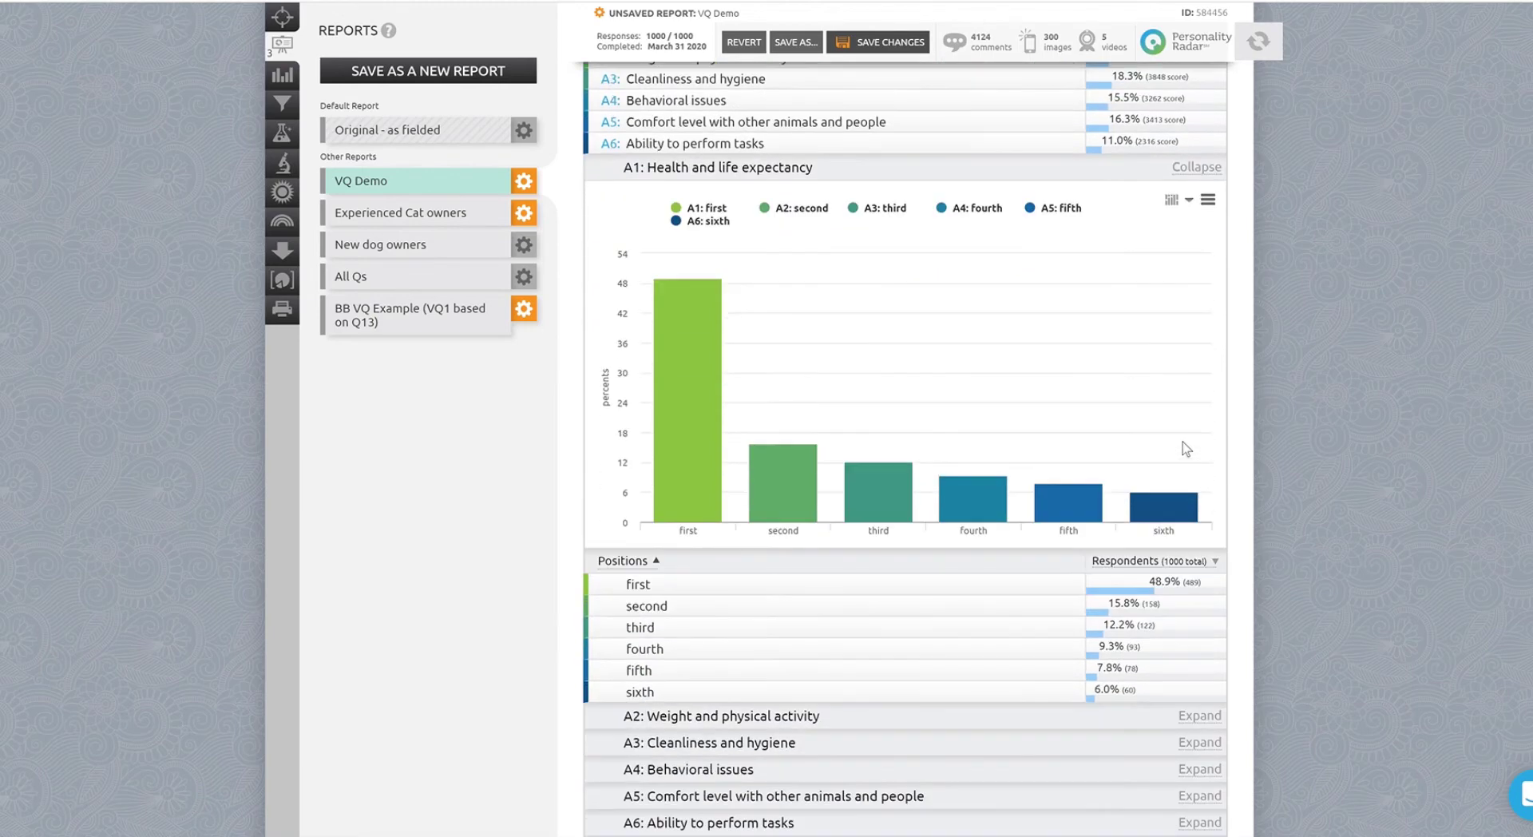
pyautogui.scroll(-2, 1182, 443)
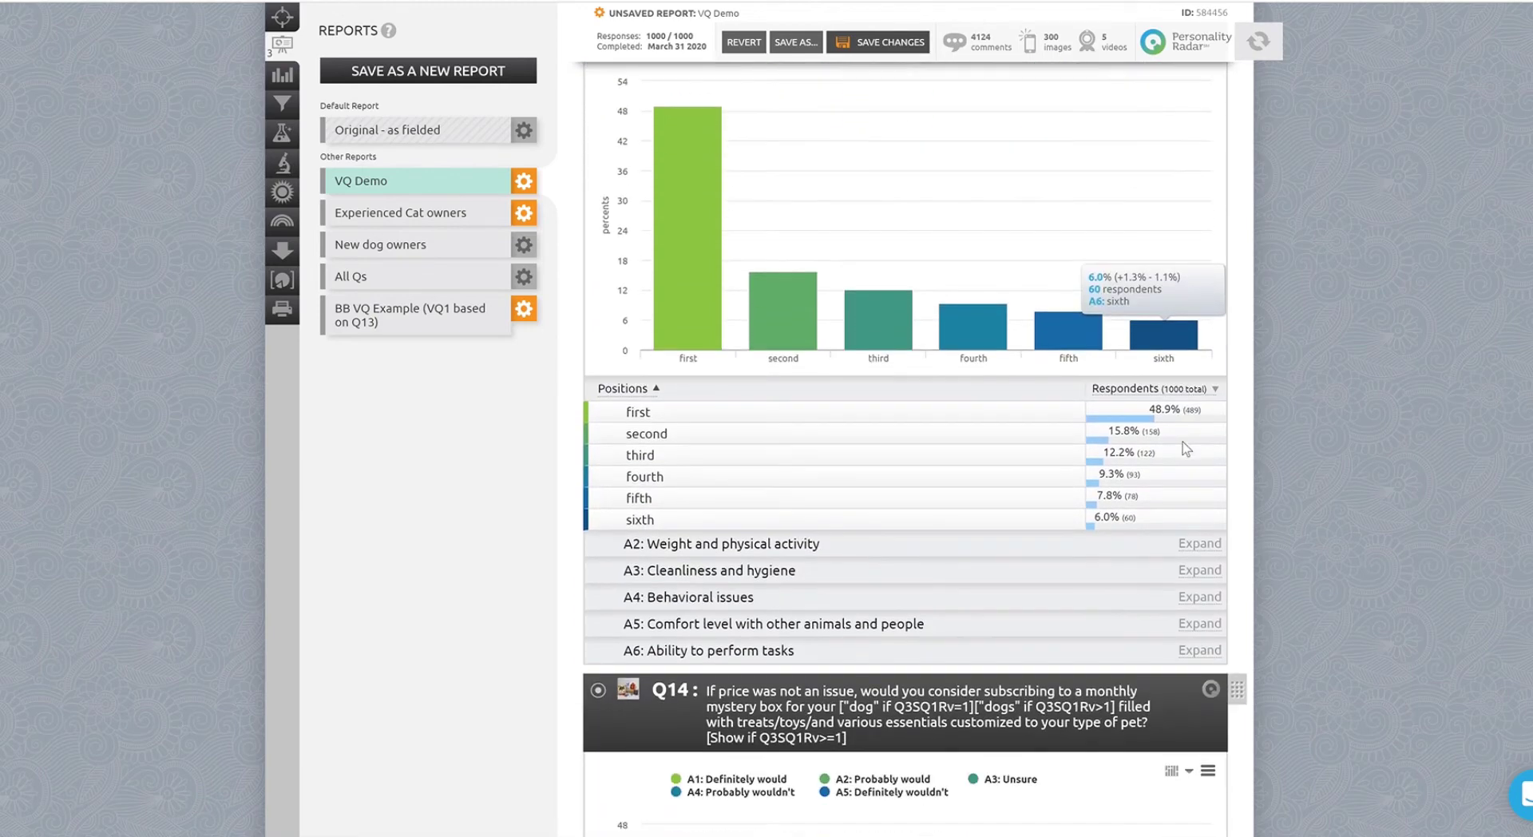
pyautogui.click(1196, 545)
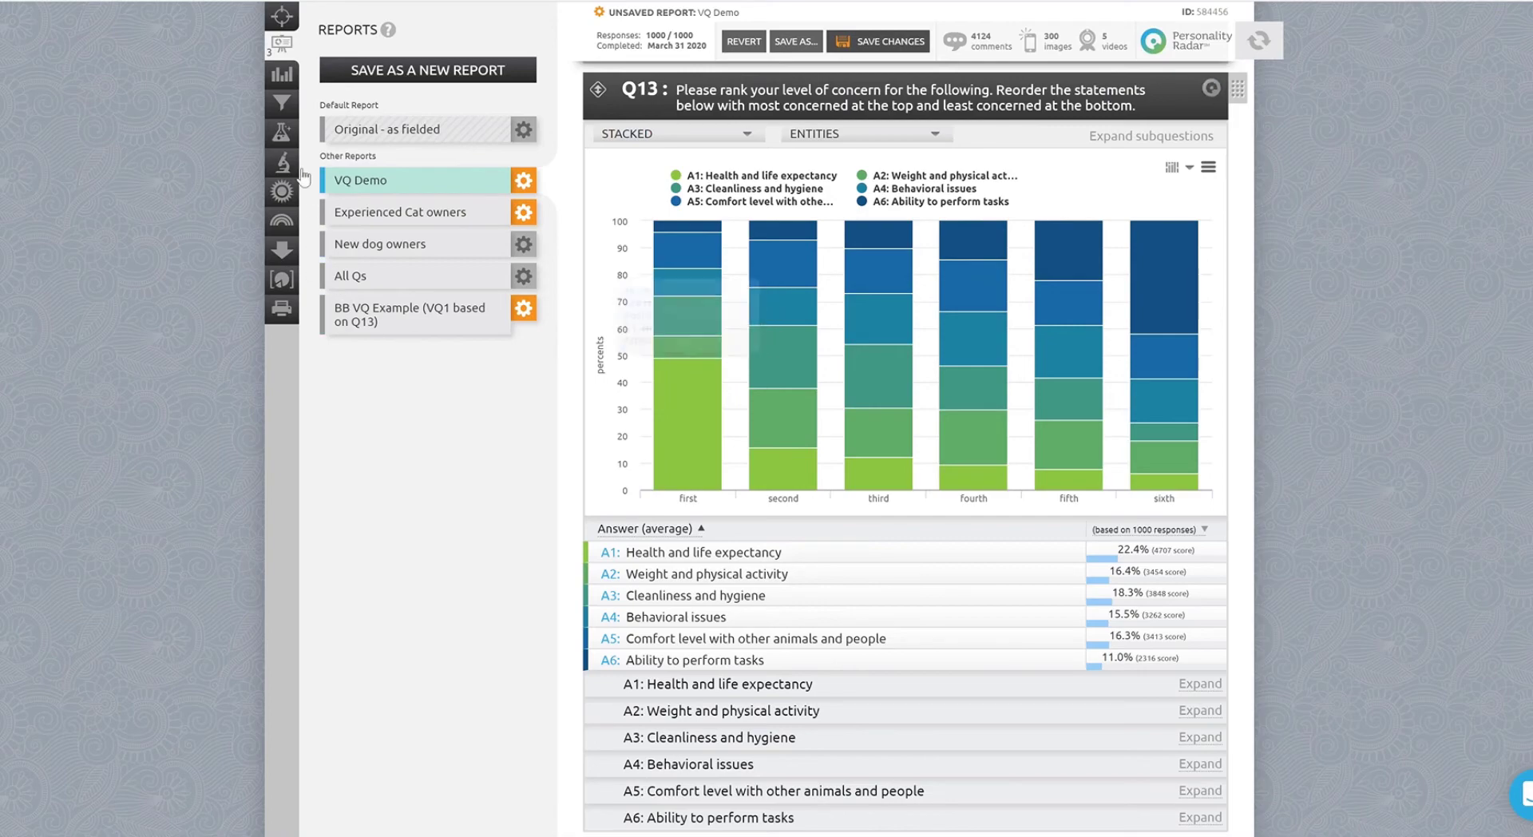
# Open the Data Lab and add a new Virtual Question chart just above Q13.
pyautogui.click(283, 136)
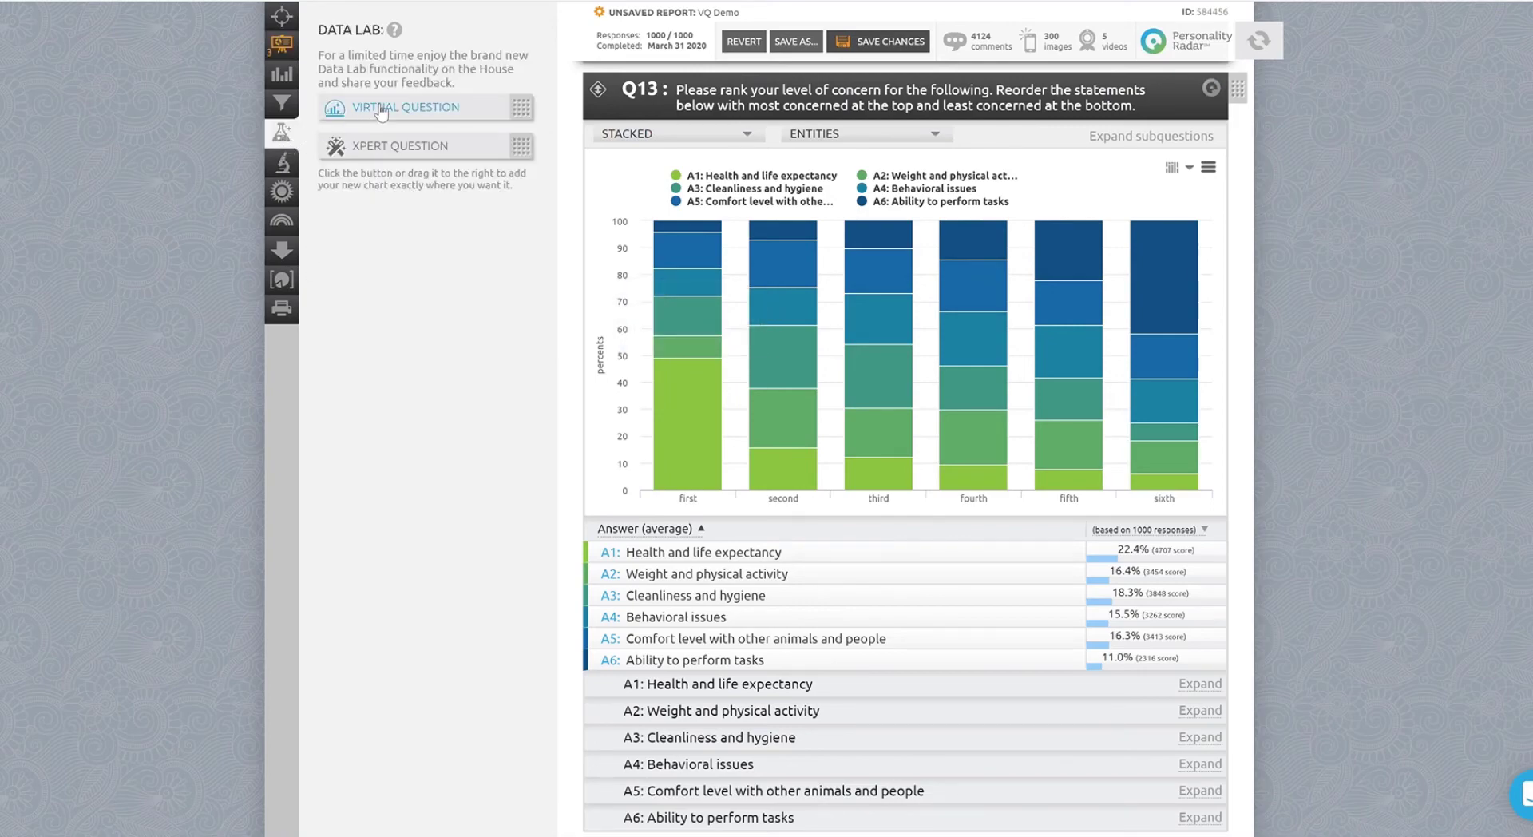
pyautogui.moveTo(382, 112); pyautogui.dragTo(712, 211)
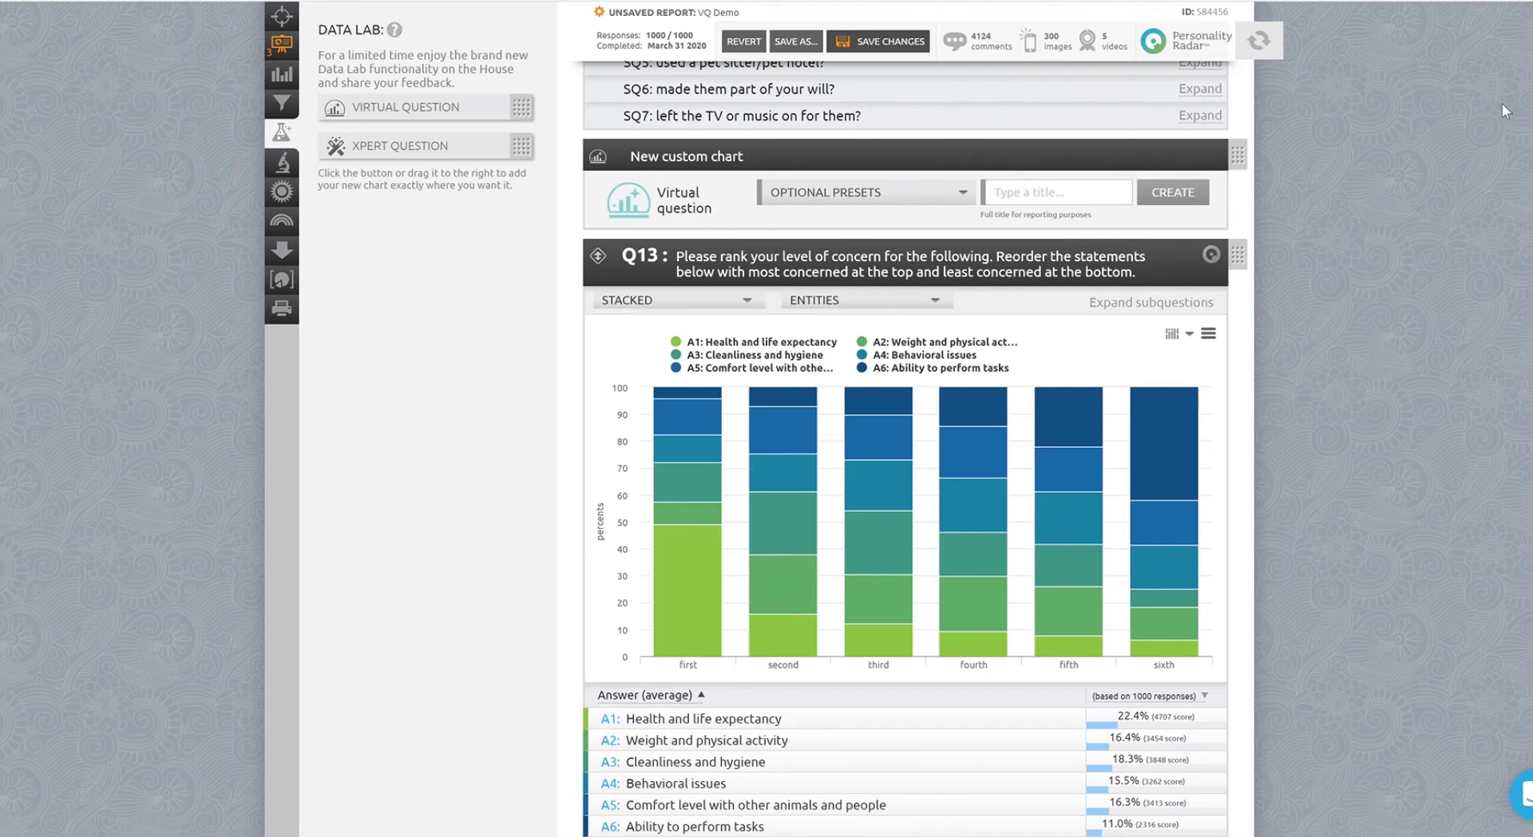
# Title the virtual question "Pet Owner Concerns - Ranked Top 2" and create it.
pyautogui.click(1081, 191)
pyautogui.write('Pet Owner Concern')
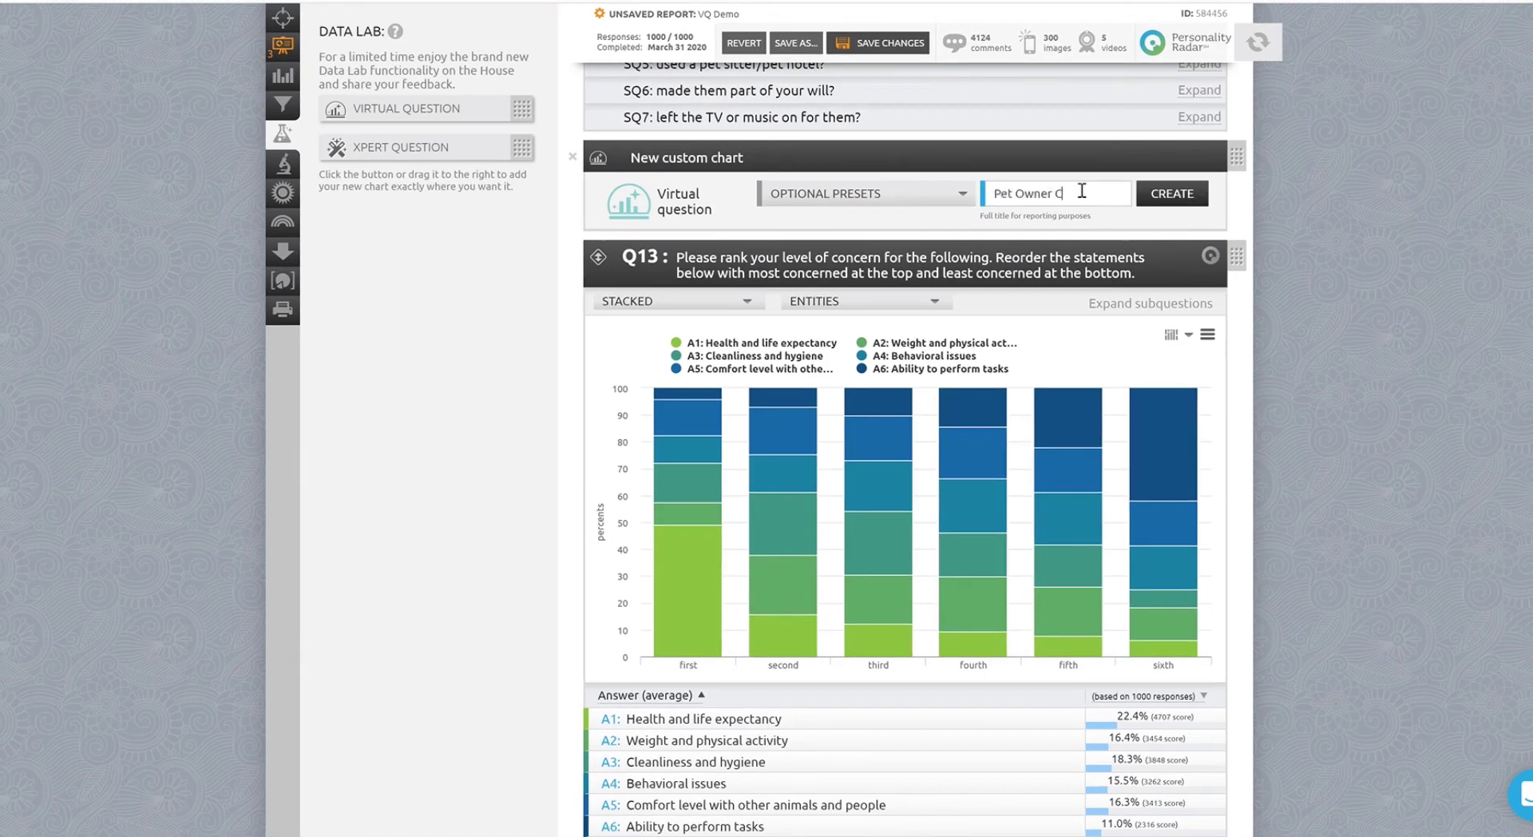
pyautogui.write('s - Ranked Top 2')
pyautogui.click(1172, 193)
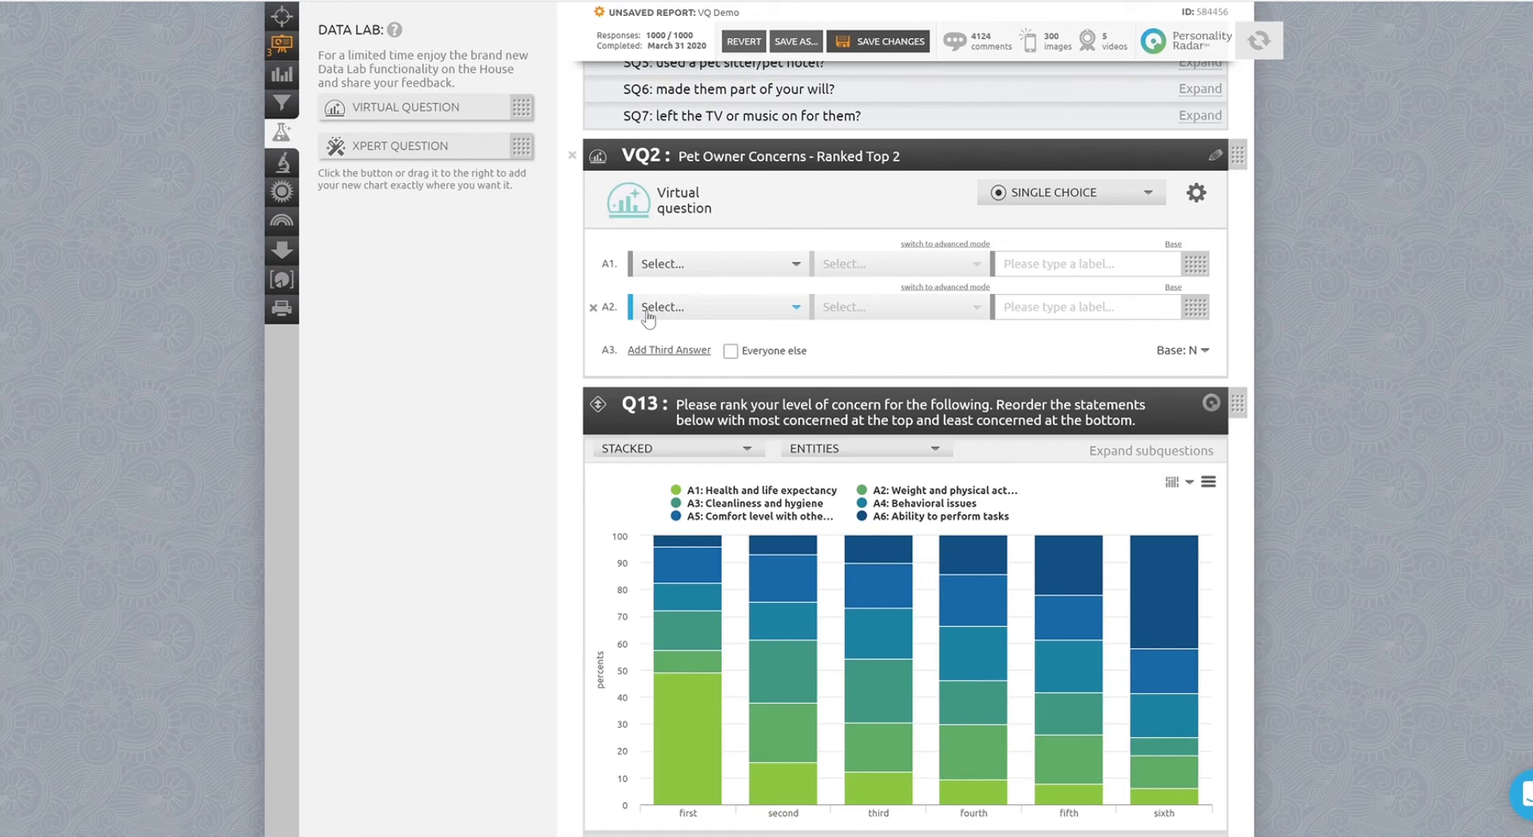
# Set answer A1's source to Q13A1: Health and life expectancy.
pyautogui.click(801, 267)
pyautogui.scroll(-8, 793, 312)
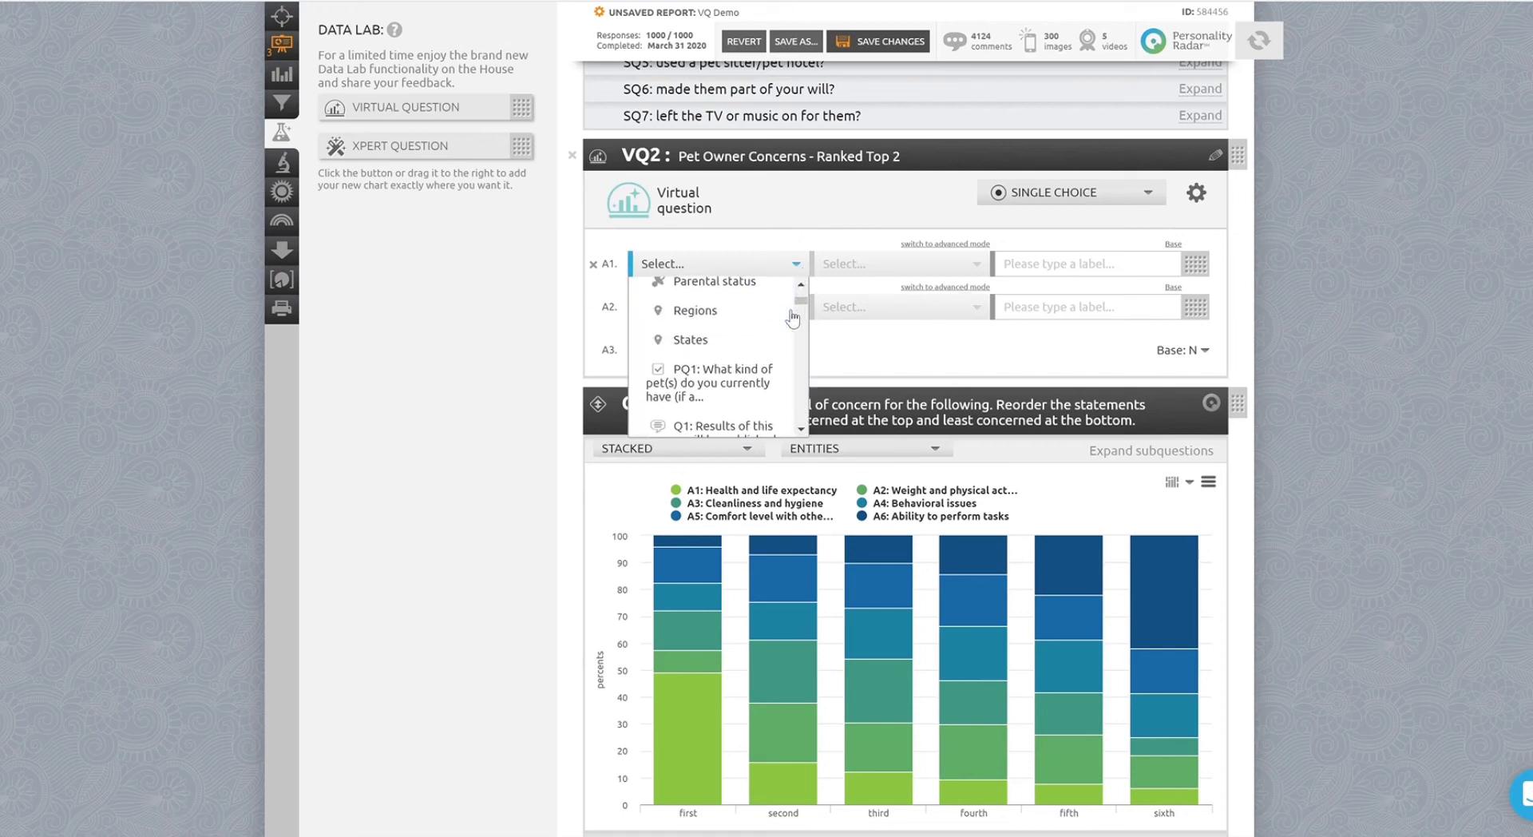
pyautogui.scroll(-10, 793, 318)
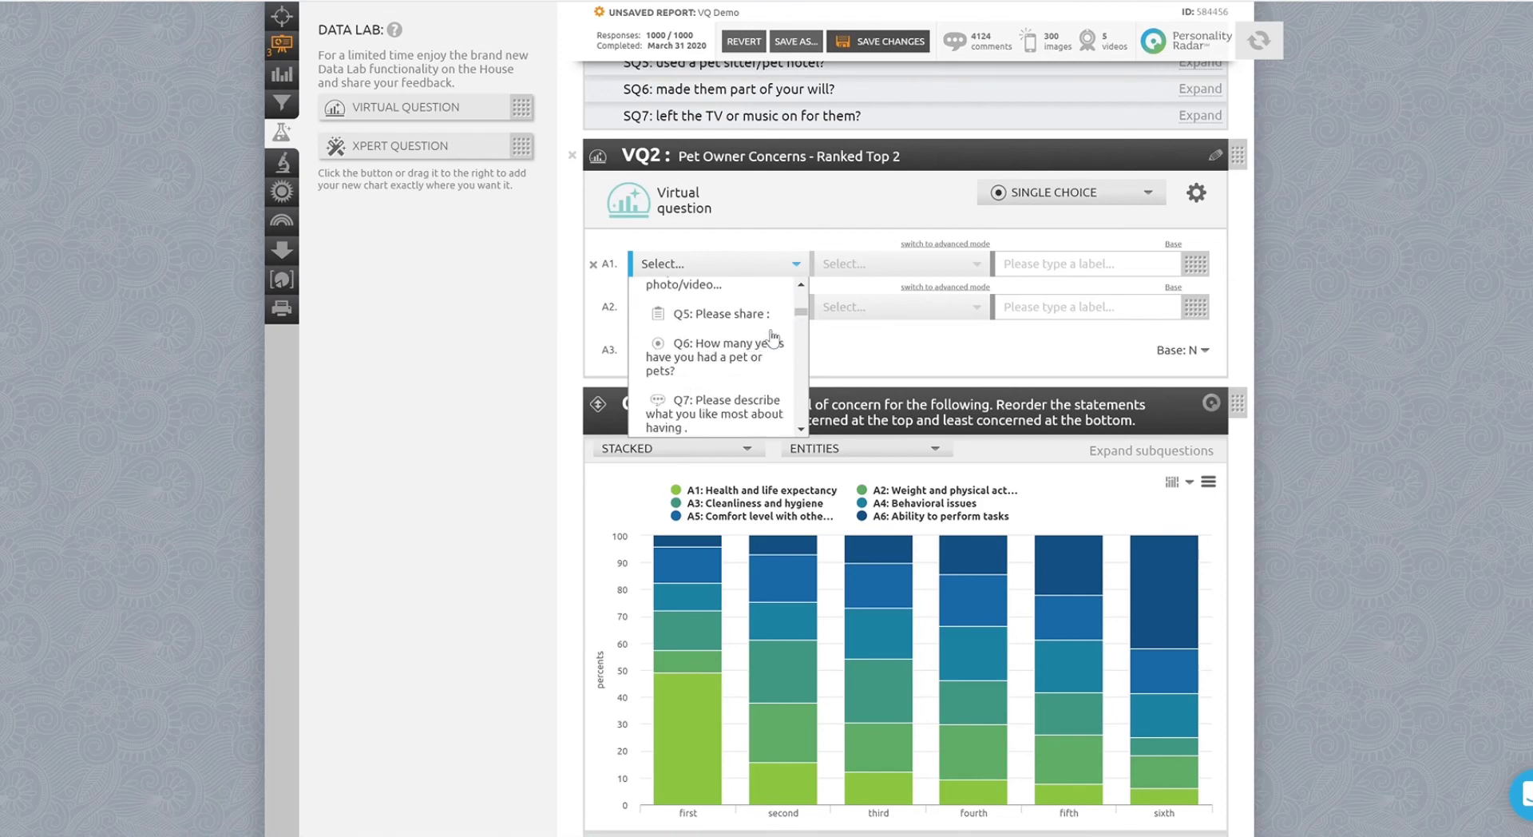
pyautogui.scroll(-10, 773, 338)
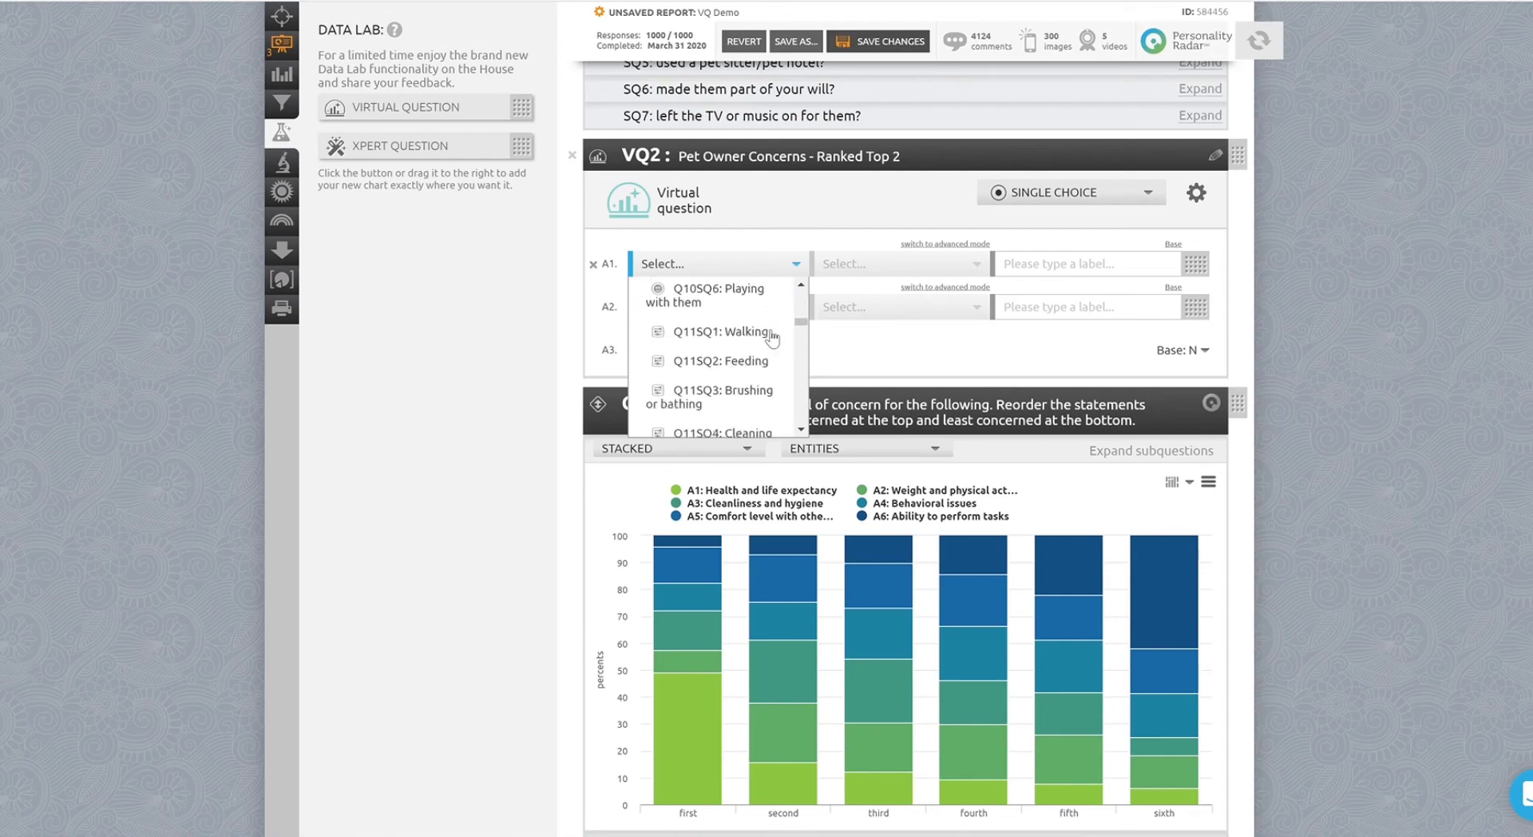
pyautogui.scroll(-10, 773, 338)
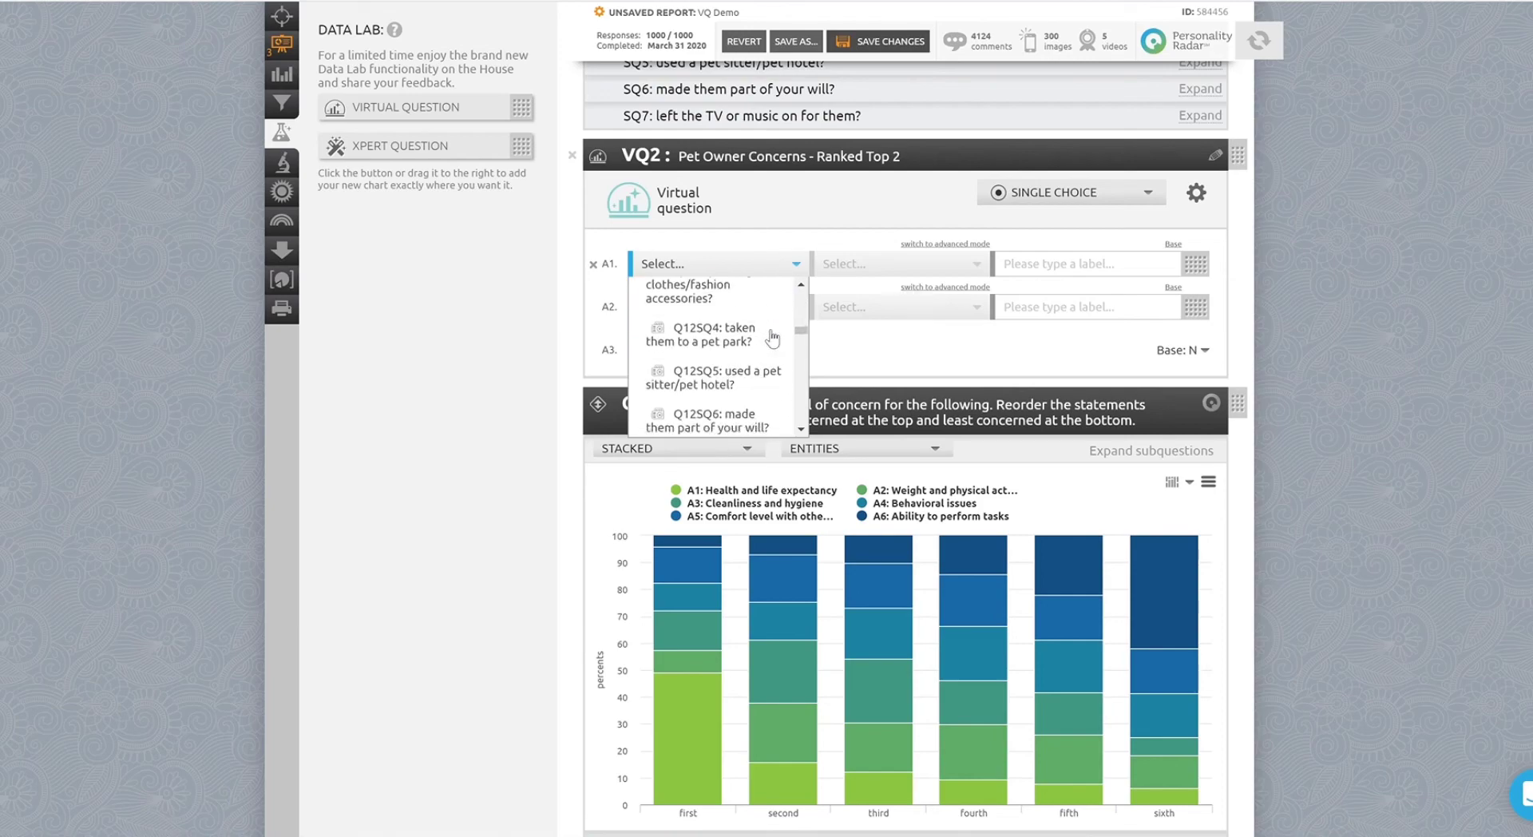
pyautogui.scroll(-3, 773, 339)
pyautogui.scroll(4, 773, 339)
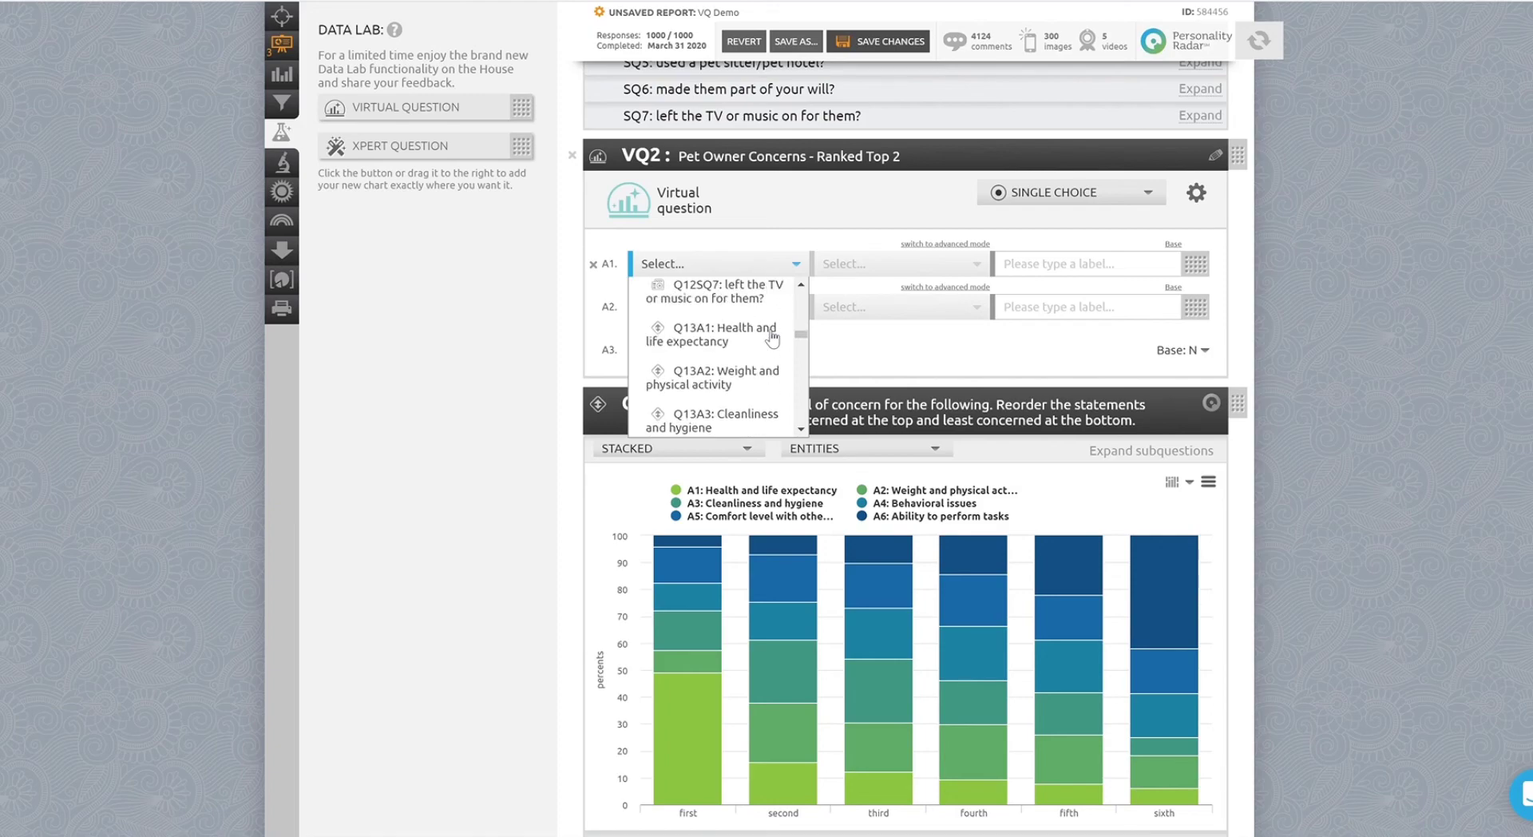
pyautogui.click(702, 335)
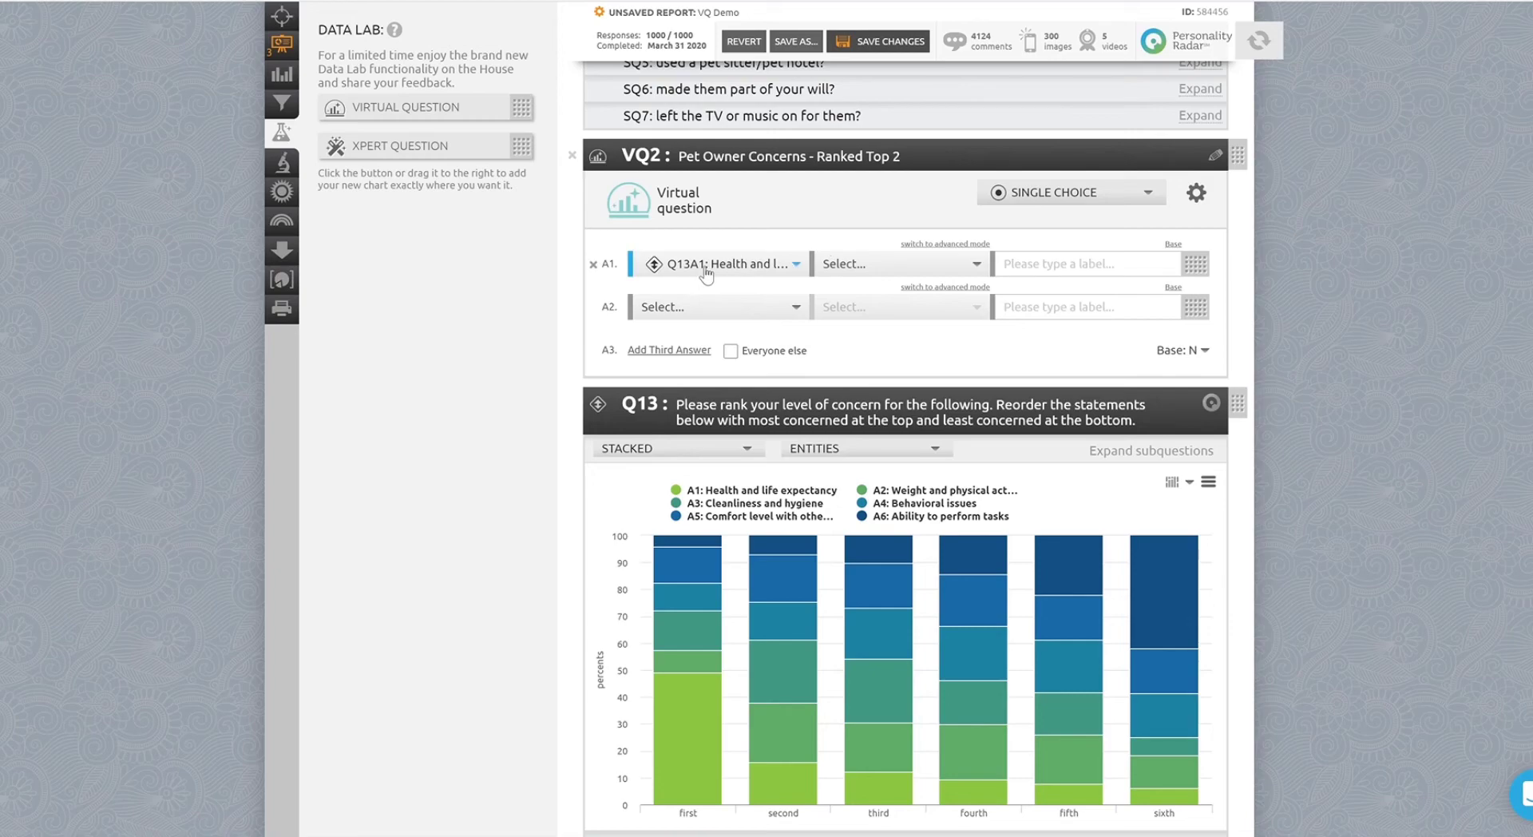
# Filter answer A1 to the first and second ranking positions.
pyautogui.click(876, 264)
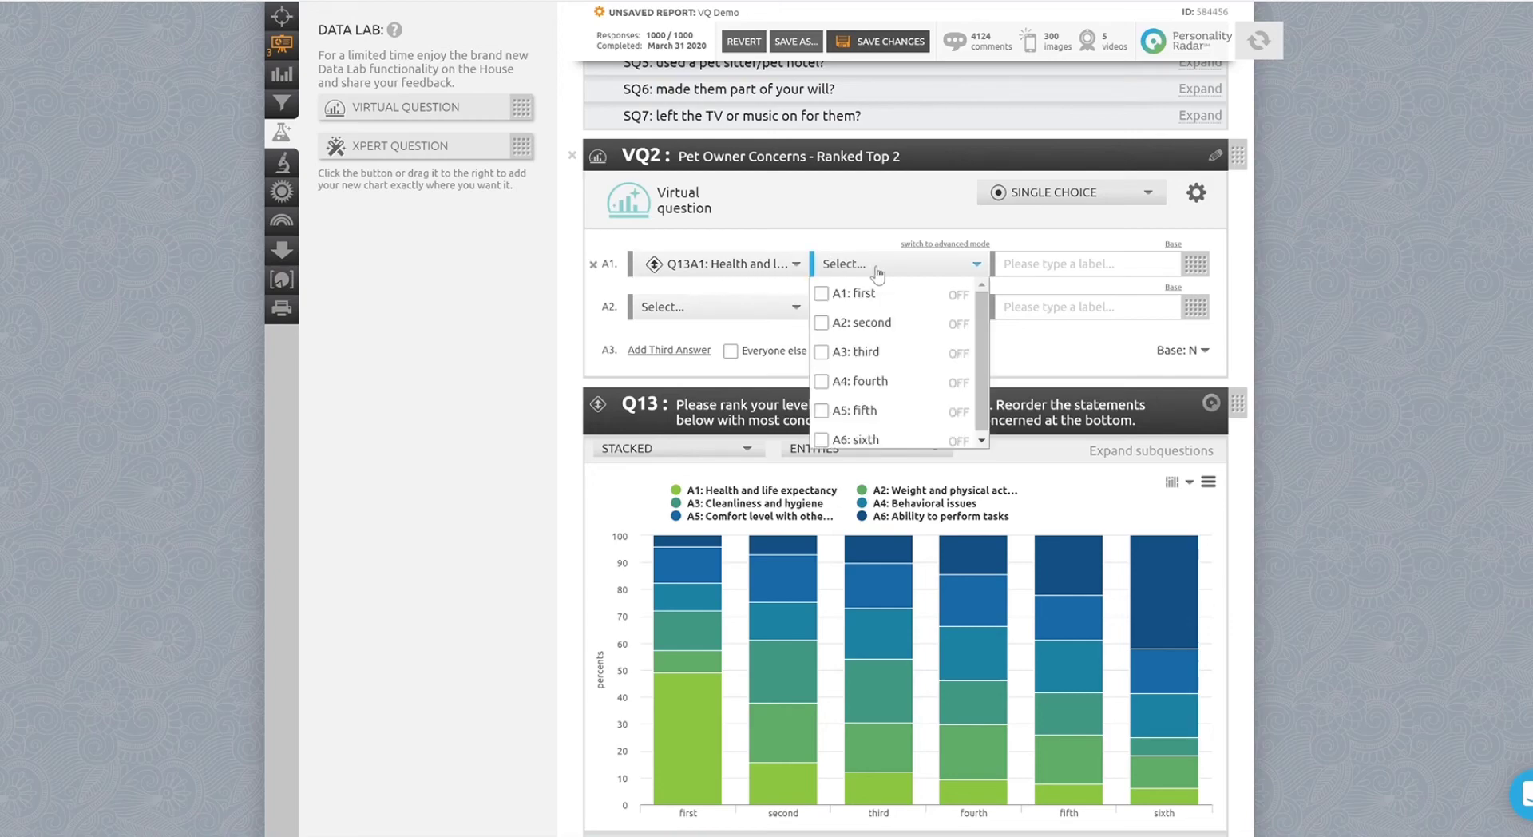
pyautogui.click(823, 294)
pyautogui.click(827, 324)
pyautogui.click(838, 234)
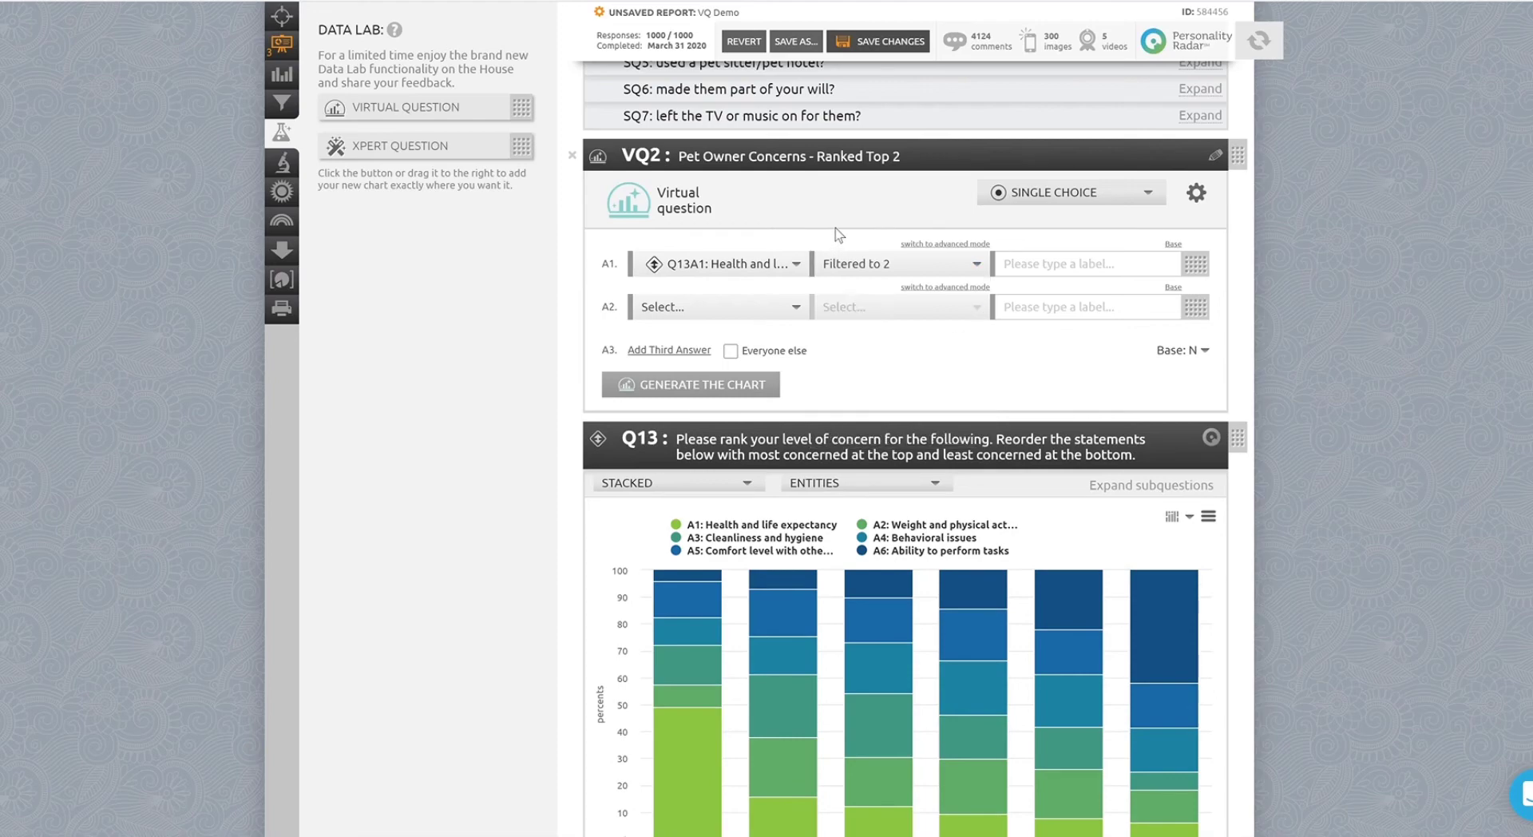
# Set answer A2 to Q13A2: Weight and physical activity, filtered to the first and second positions.
pyautogui.click(743, 308)
pyautogui.scroll(-4, 757, 356)
pyautogui.click(743, 424)
pyautogui.click(867, 307)
pyautogui.click(830, 337)
pyautogui.click(838, 367)
# Label A1 "health and life expectancy" and A2 "weight and physical activity".
pyautogui.click(1036, 275)
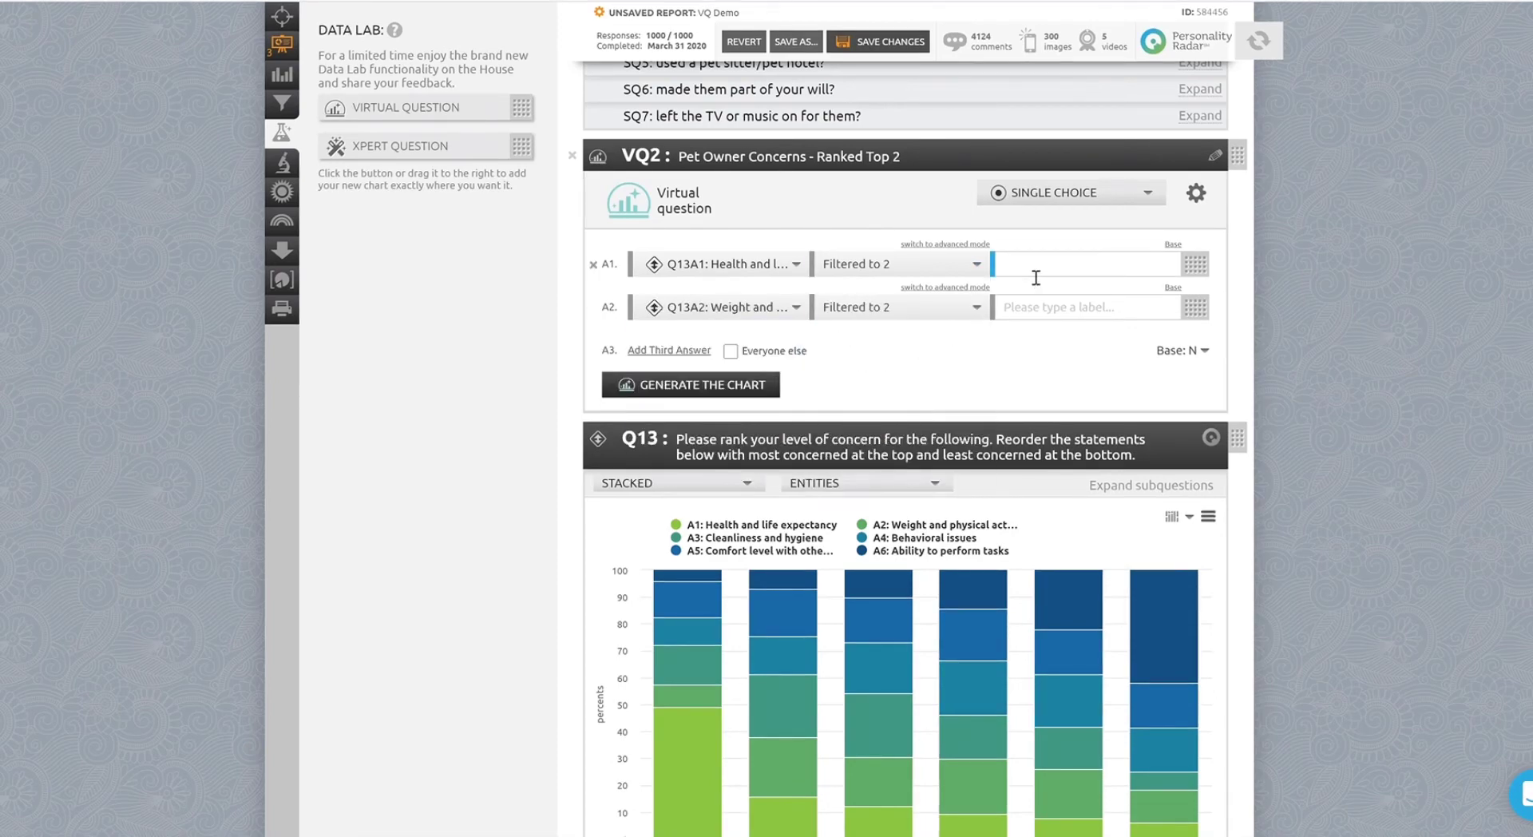
pyautogui.write('health and life expectancy')
pyautogui.click(1036, 309)
pyautogui.write('weight and physical activity')
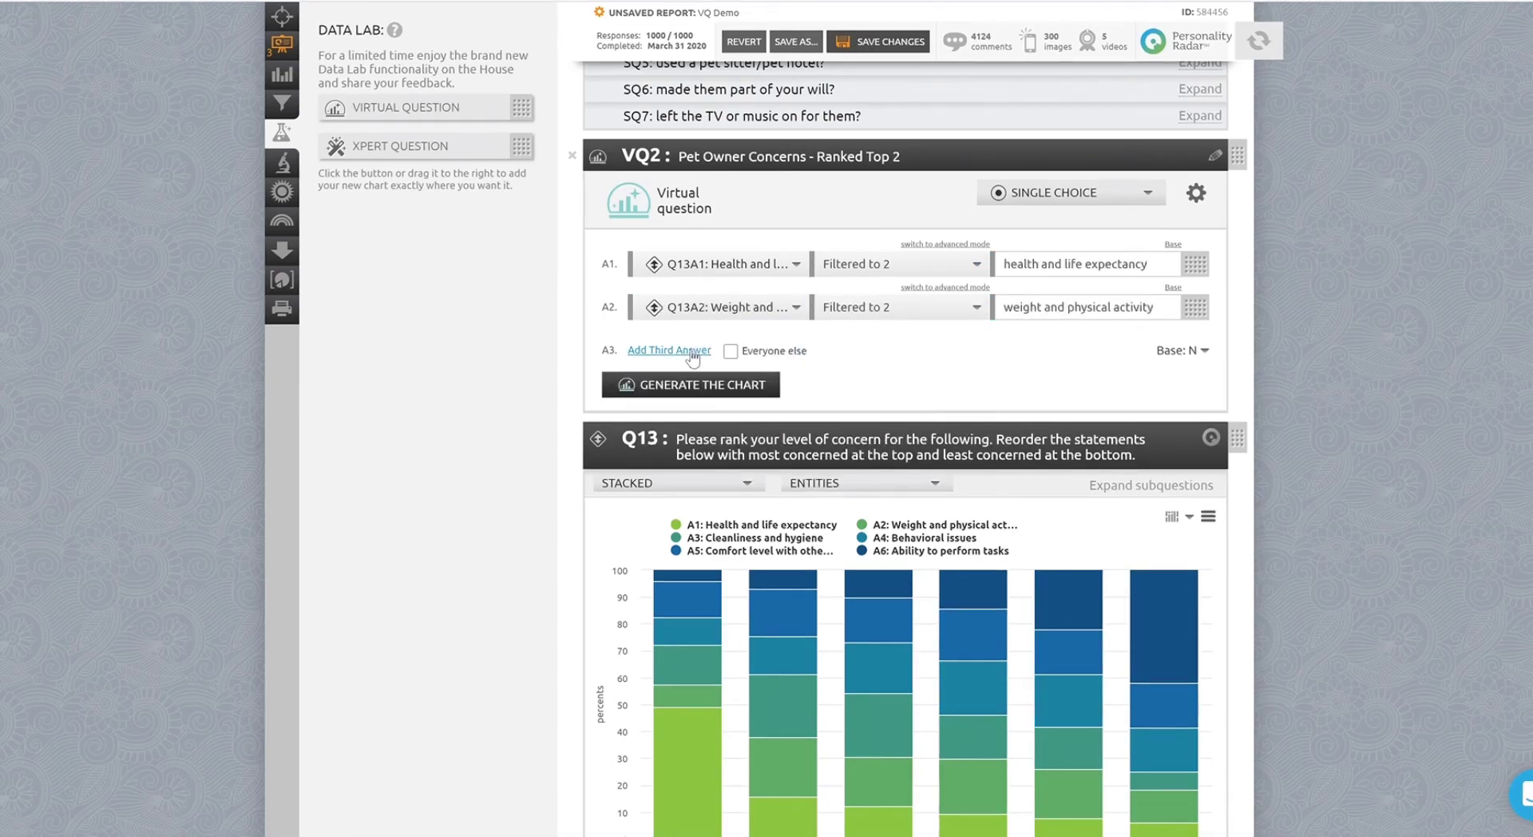
# Add a third answer from Q13A3: Cleanliness and hygiene, filtered to top two, labelled "cleanliness and hygiene".
pyautogui.click(692, 353)
pyautogui.click(710, 351)
pyautogui.click(719, 393)
pyautogui.click(1059, 352)
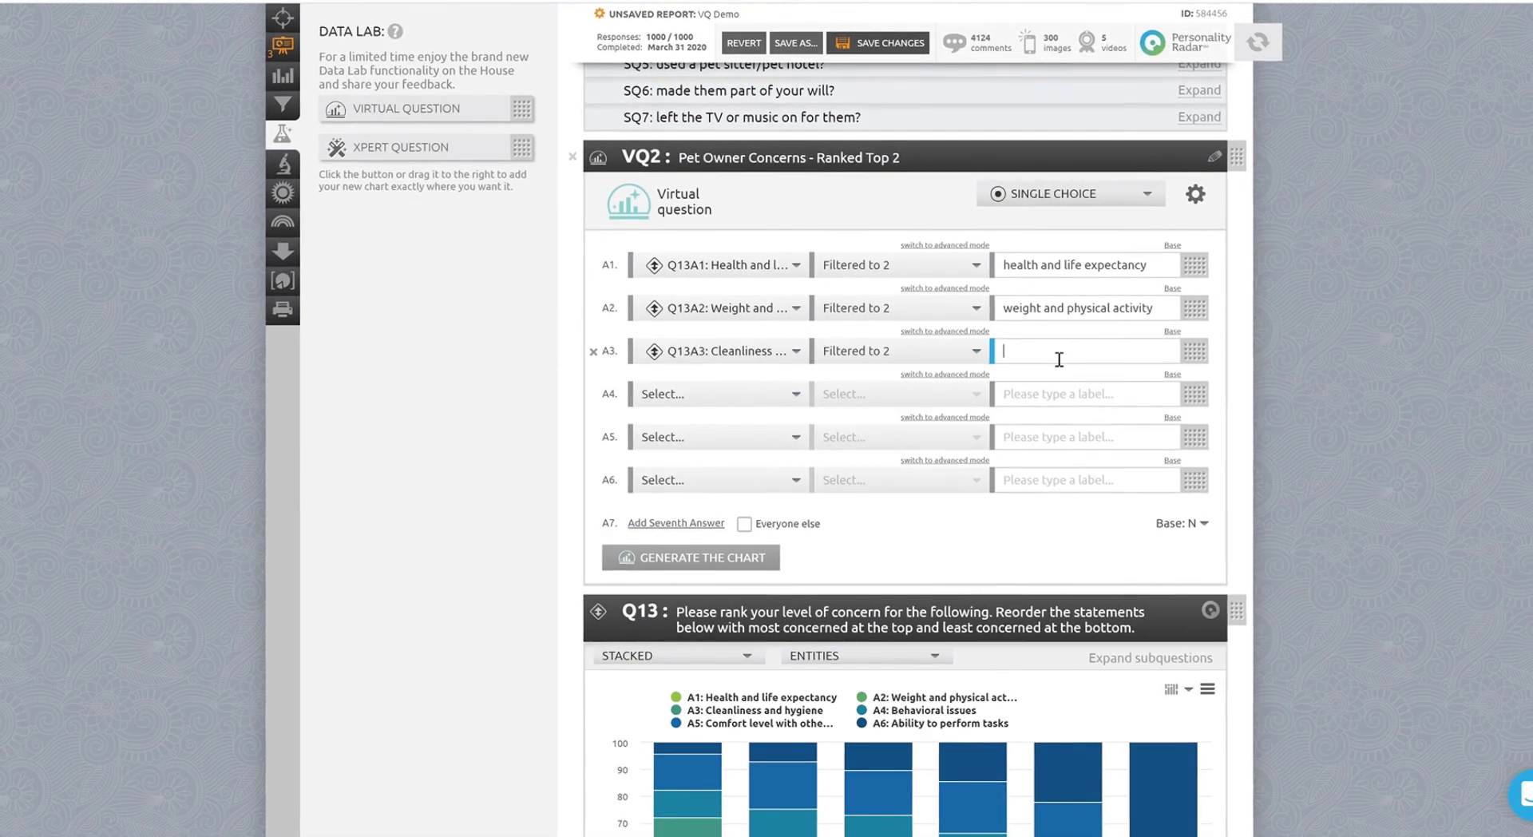
pyautogui.write('cleanliness and hygiene')
# Set answer A4 to Q13A4: Behavioral issues filtered to first and second, labelled "behavioral issues".
pyautogui.click(769, 396)
pyautogui.scroll(-10, 750, 491)
pyautogui.click(747, 471)
pyautogui.click(861, 395)
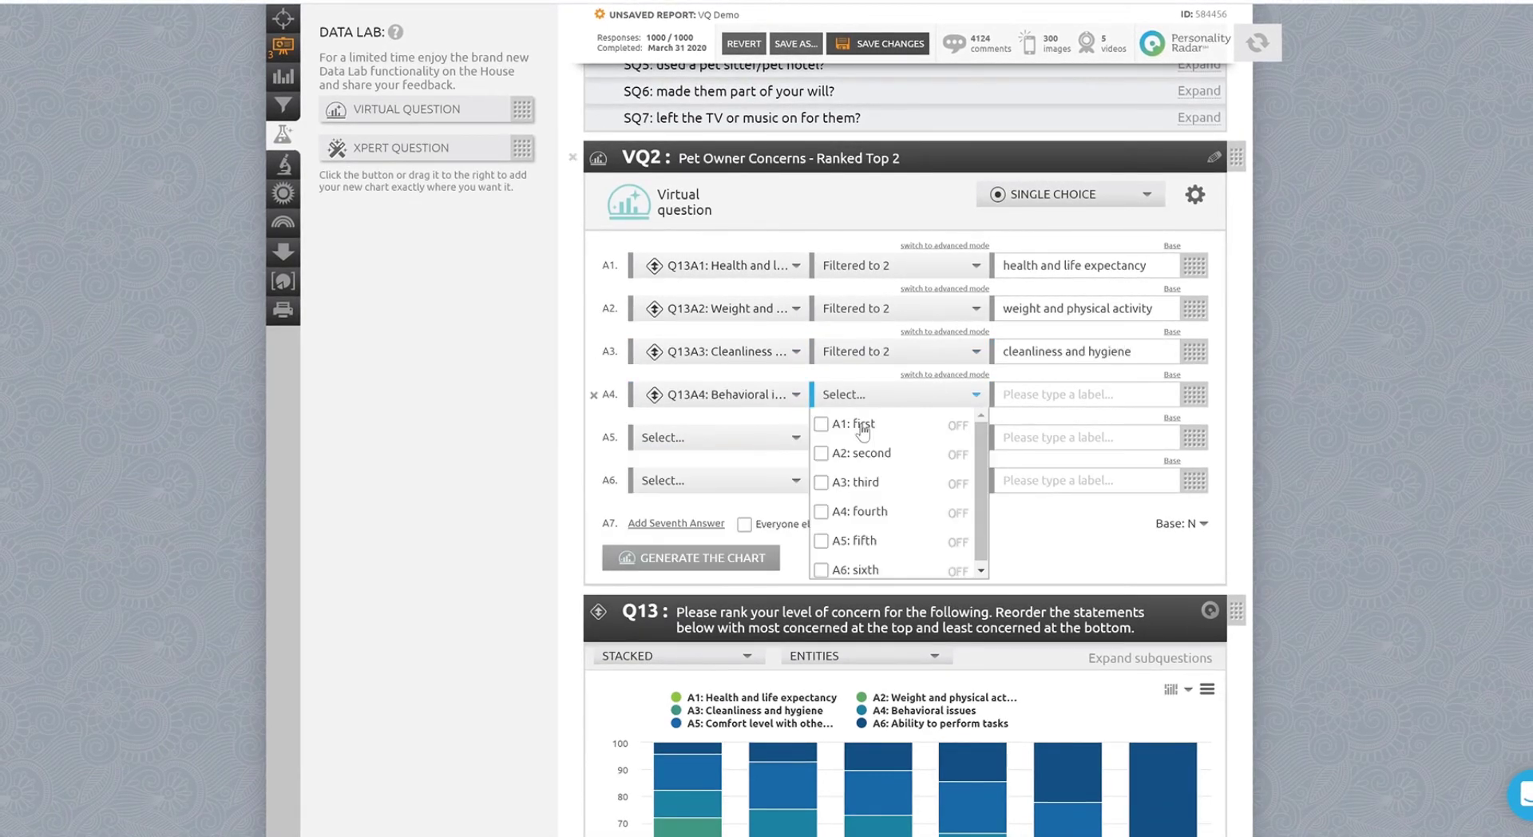
pyautogui.click(861, 425)
pyautogui.click(862, 453)
pyautogui.click(1055, 404)
pyautogui.write('behavioral issues')
# Set answer A5 to Q13A5: Comfort level filtered to first and second, labelled "comfort level with other animals".
pyautogui.click(774, 439)
pyautogui.scroll(-10, 773, 496)
pyautogui.click(763, 512)
pyautogui.click(866, 439)
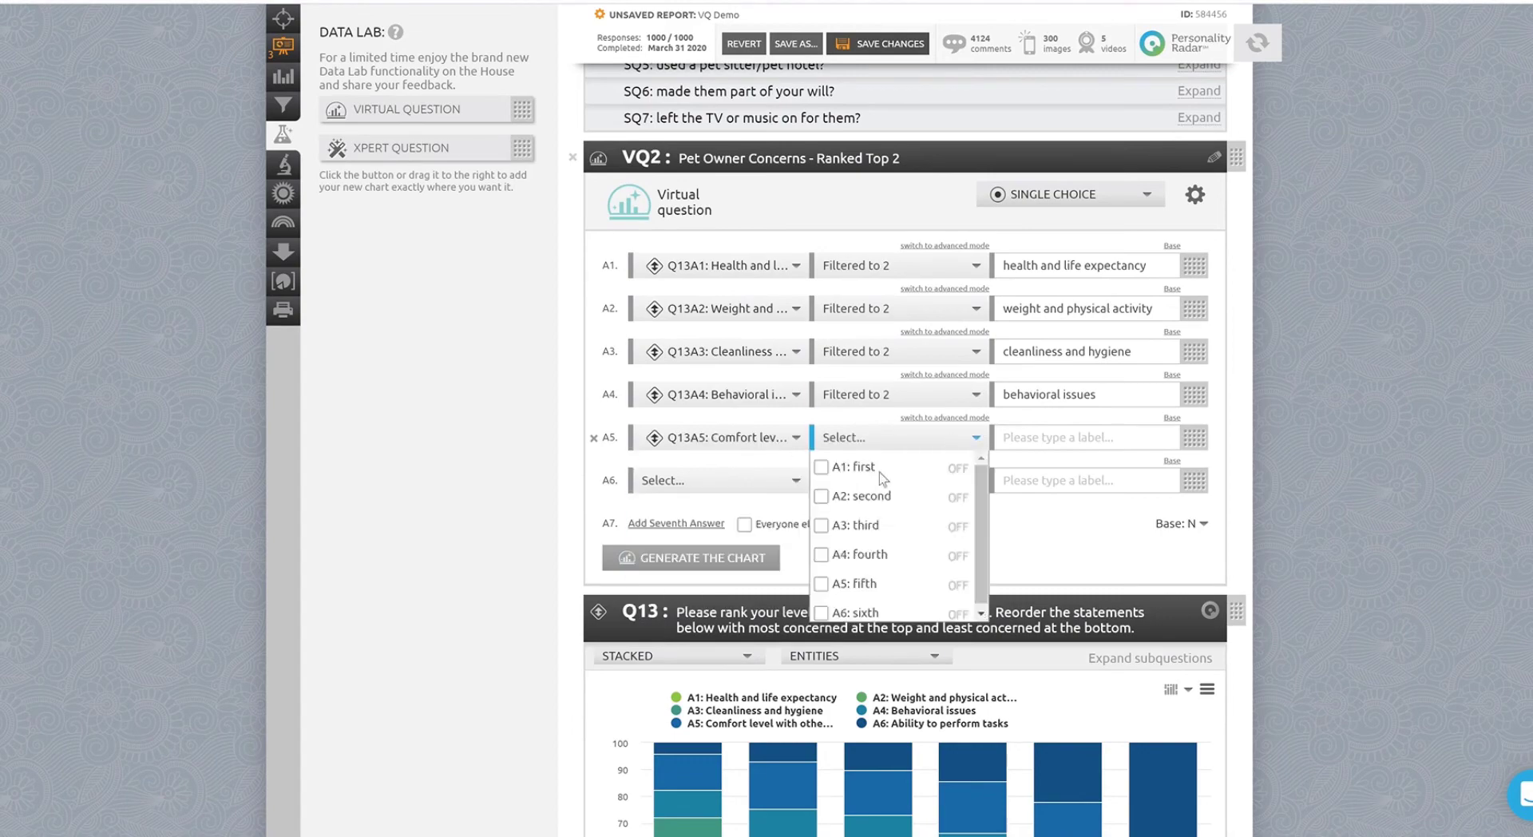
pyautogui.click(881, 472)
pyautogui.click(861, 496)
pyautogui.click(1062, 437)
pyautogui.write('comfort level with other anima')
# Set answer A6 to Q13A6: Ability to perform tasks filtered to top two, labelled "ability to perform tasks".
pyautogui.click(718, 480)
pyautogui.scroll(-5, 763, 545)
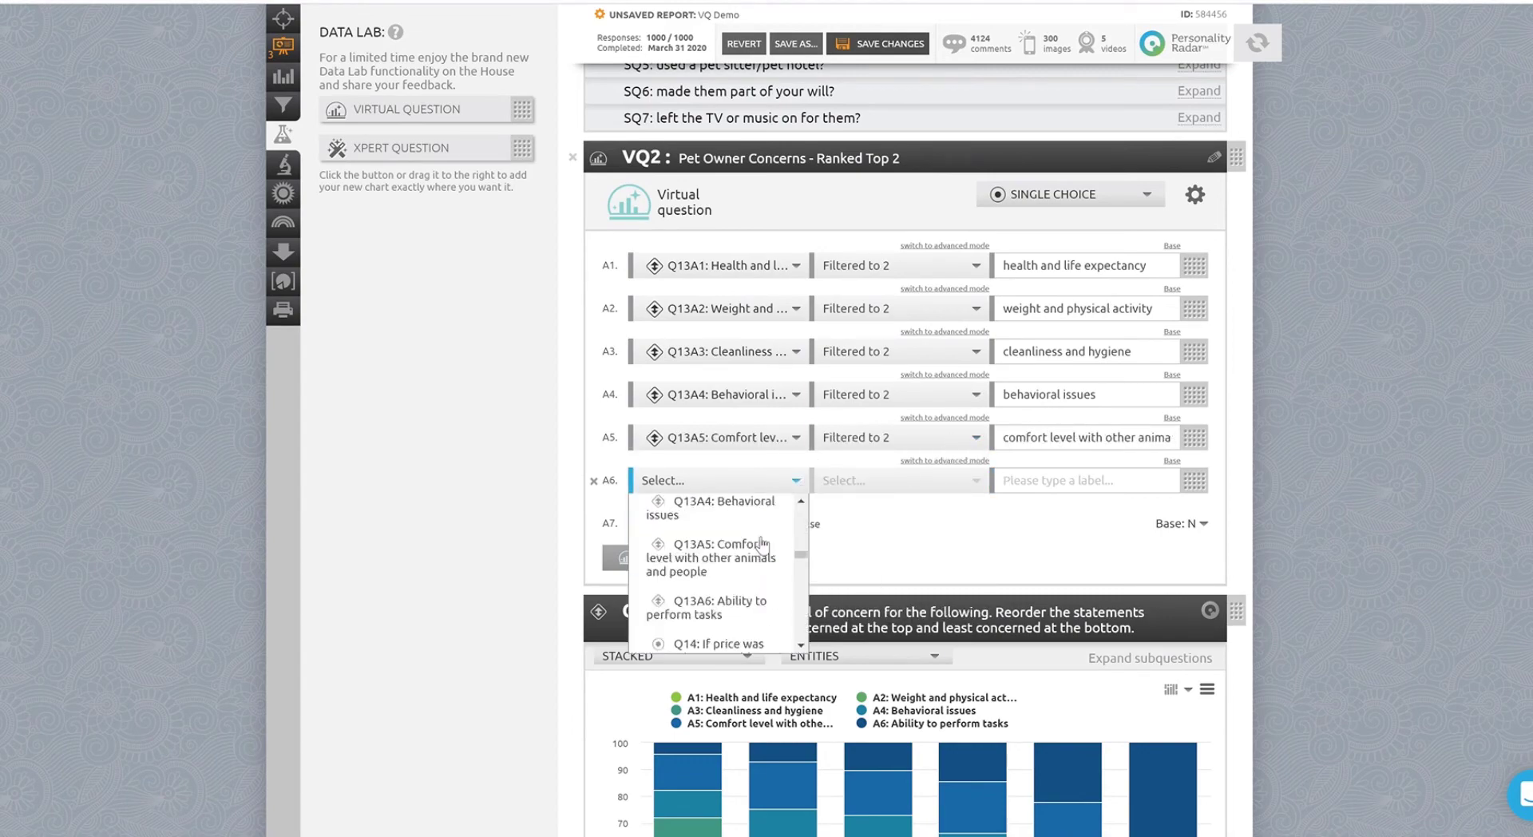
pyautogui.click(718, 607)
pyautogui.click(894, 480)
pyautogui.click(861, 496)
pyautogui.click(1062, 480)
pyautogui.write('ability to perform tasks')
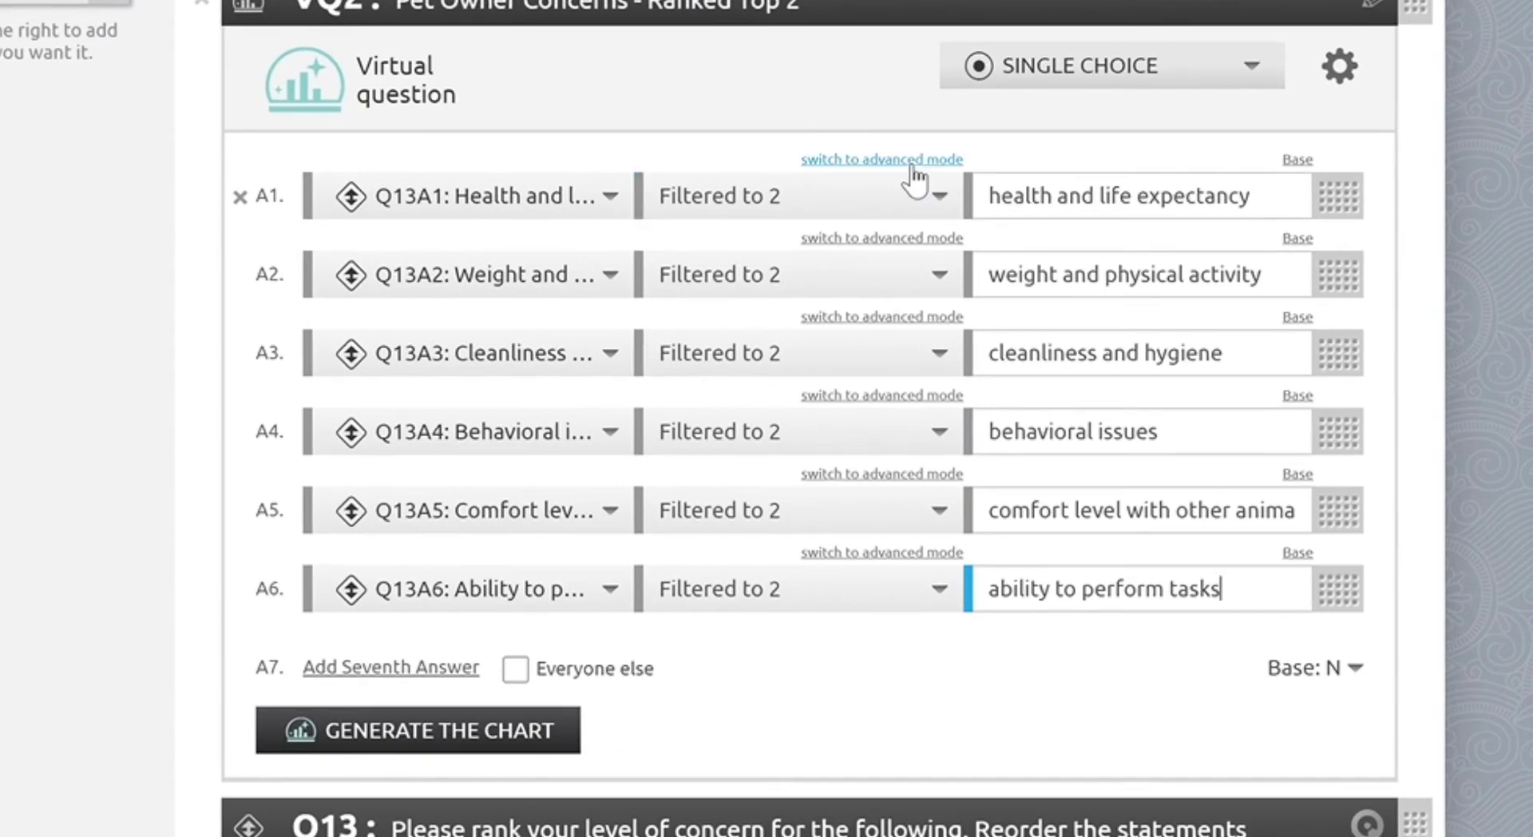
# Toggle answer A1 into advanced mode to inspect its filter expression and back to basic mode.
pyautogui.click(960, 243)
pyautogui.click(913, 159)
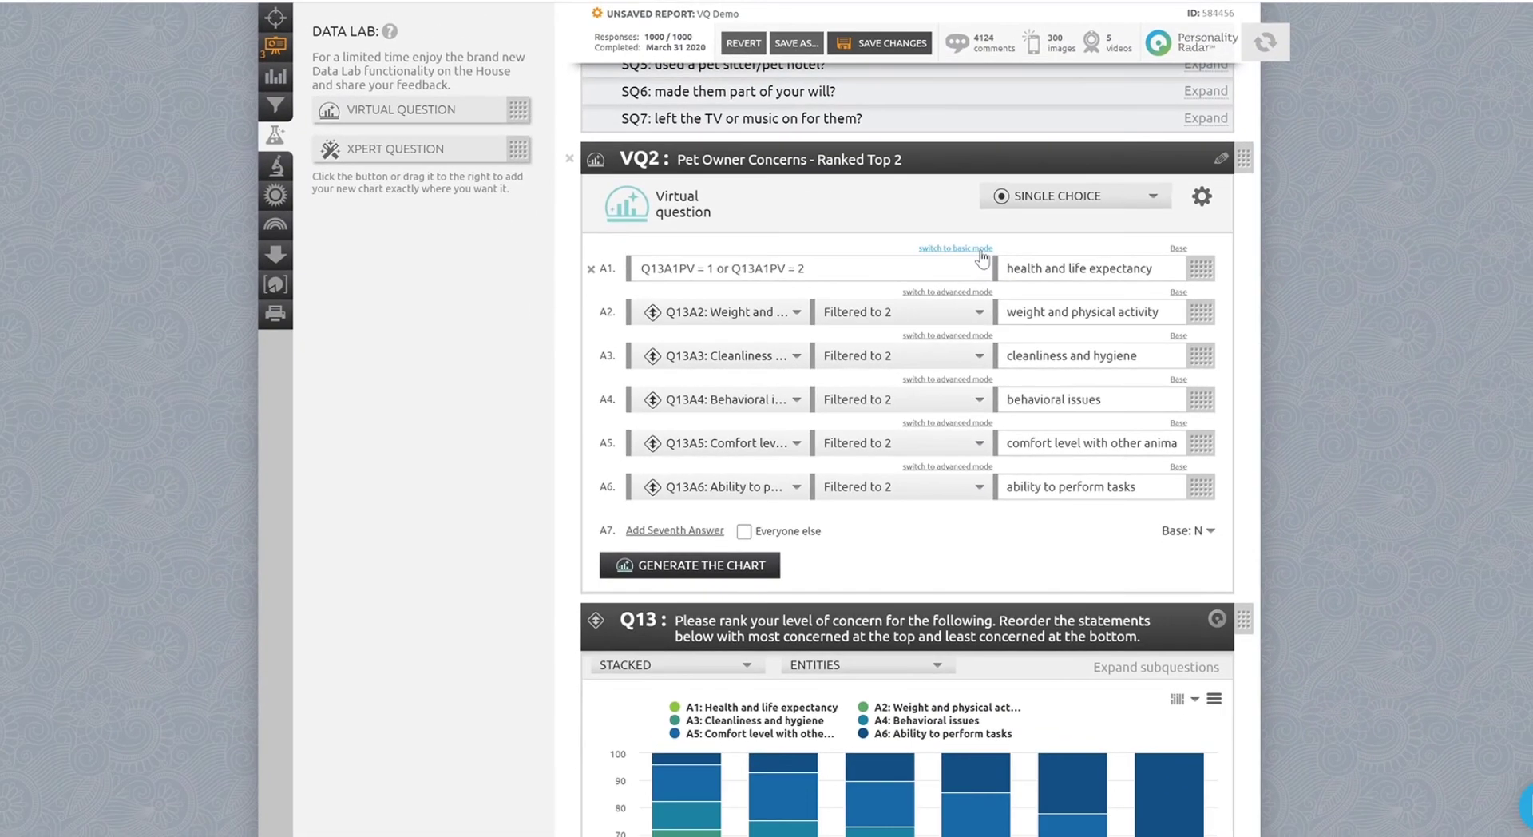
pyautogui.click(926, 160)
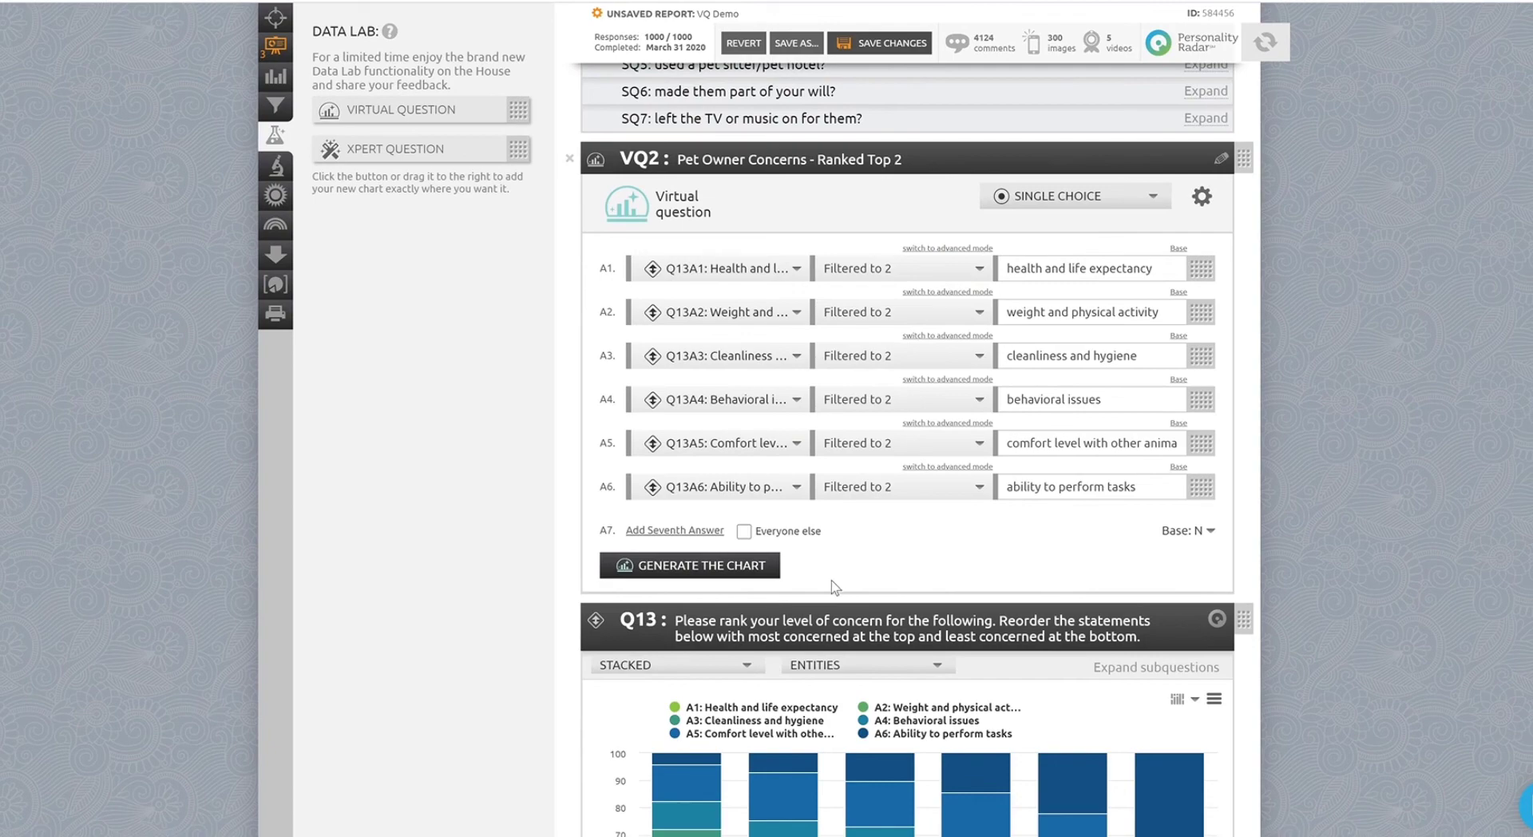
# Generate the virtual question chart and review the resulting bar chart.
pyautogui.click(728, 567)
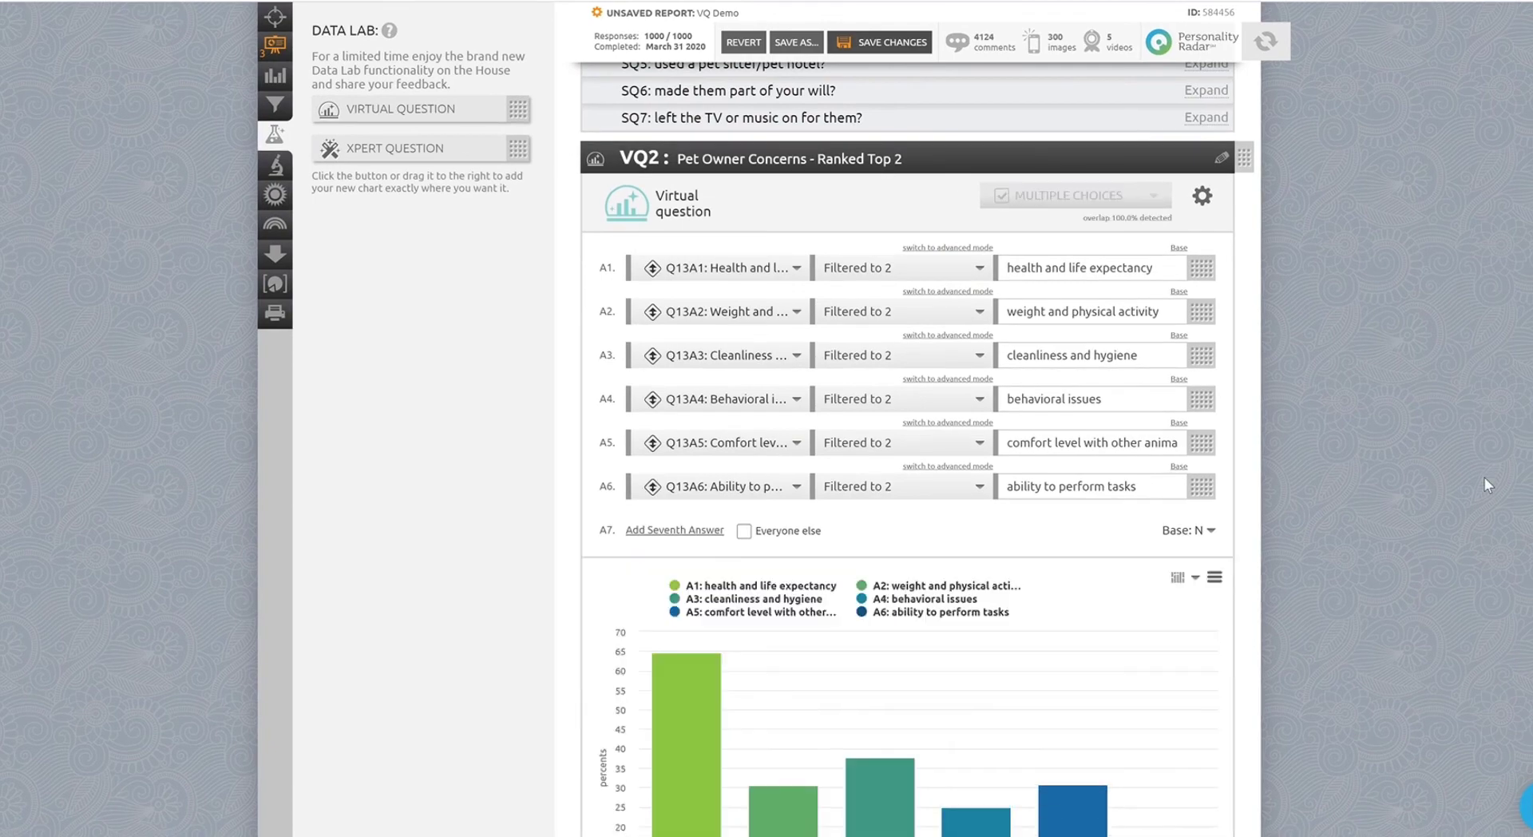
pyautogui.scroll(-5, 1484, 477)
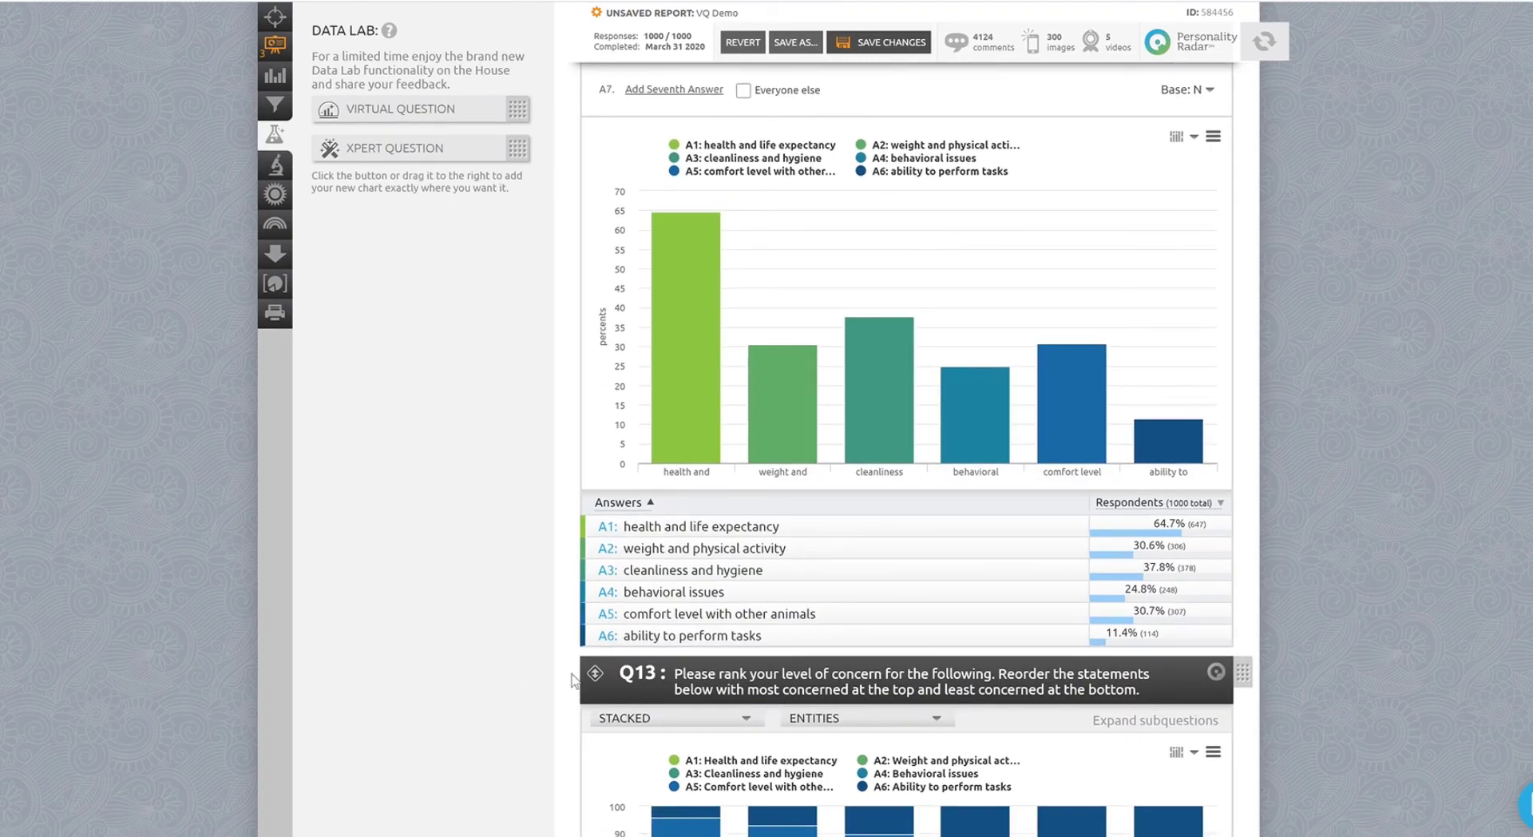
# Sort the virtual question's answers by respondent percentage in descending order.
pyautogui.click(1206, 511)
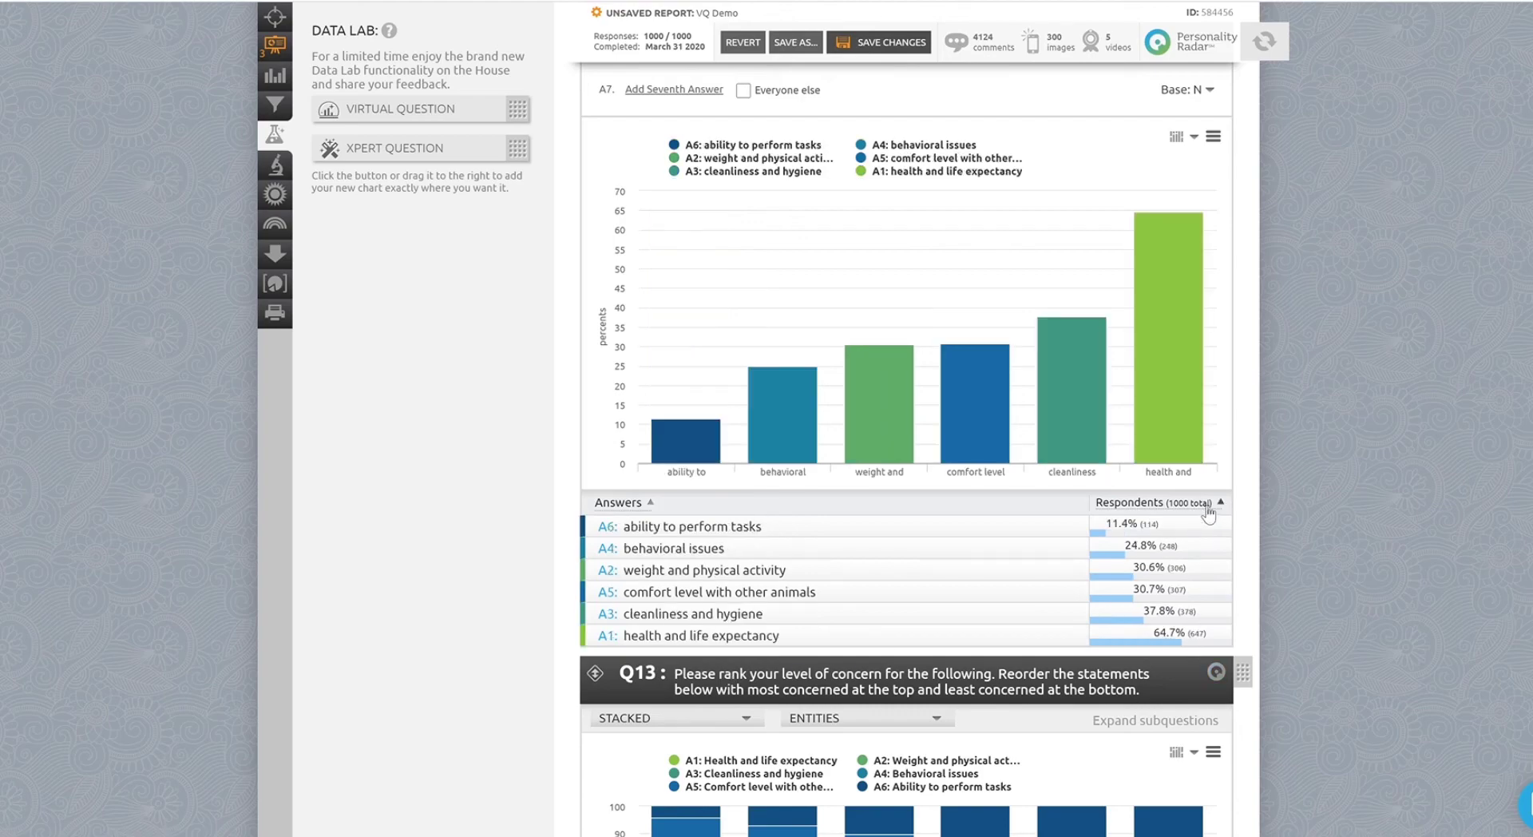
pyautogui.click(1209, 511)
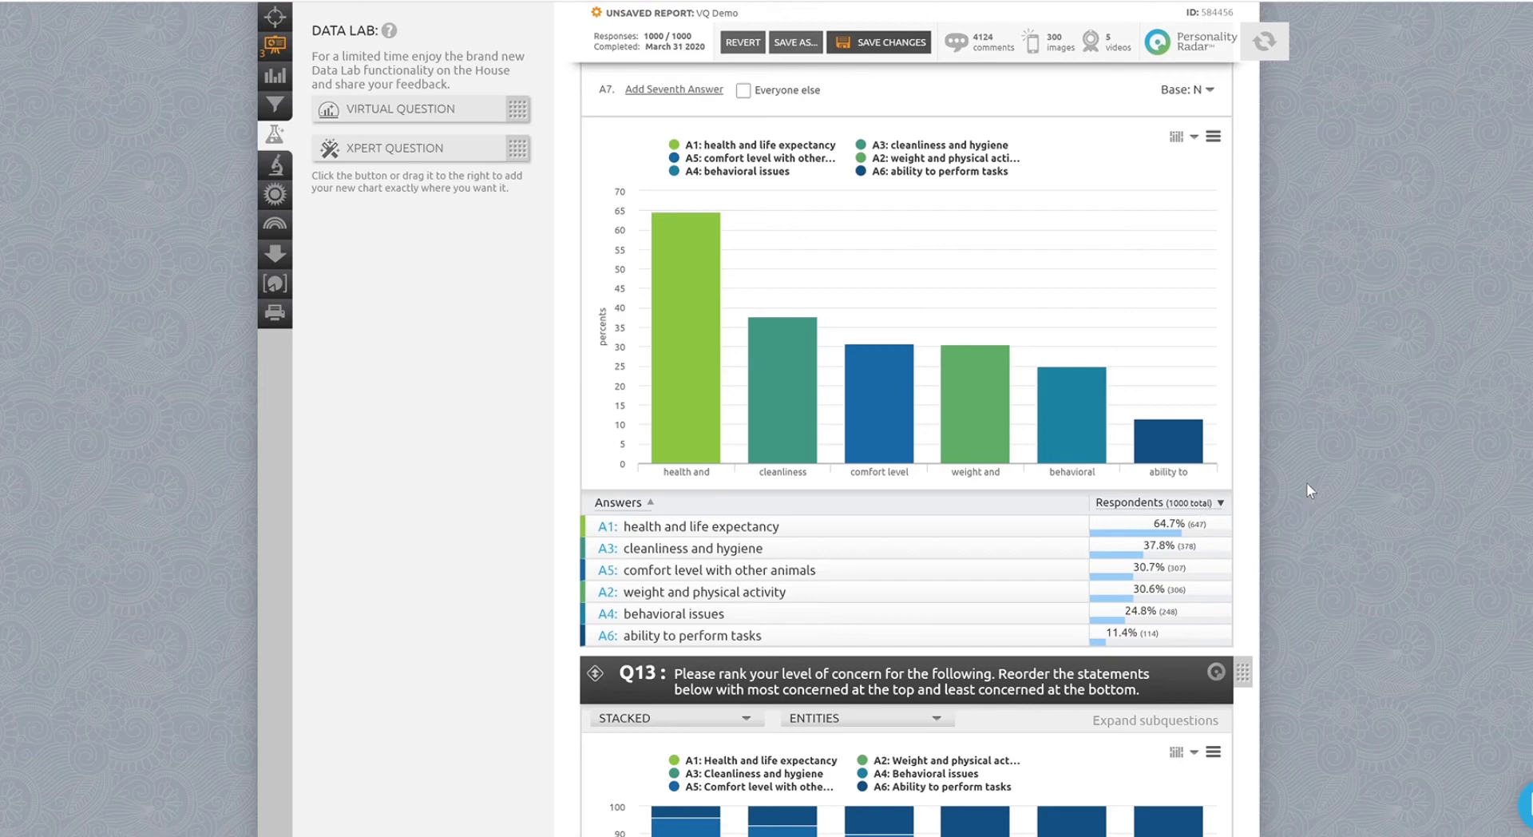
pyautogui.moveTo(697, 289)
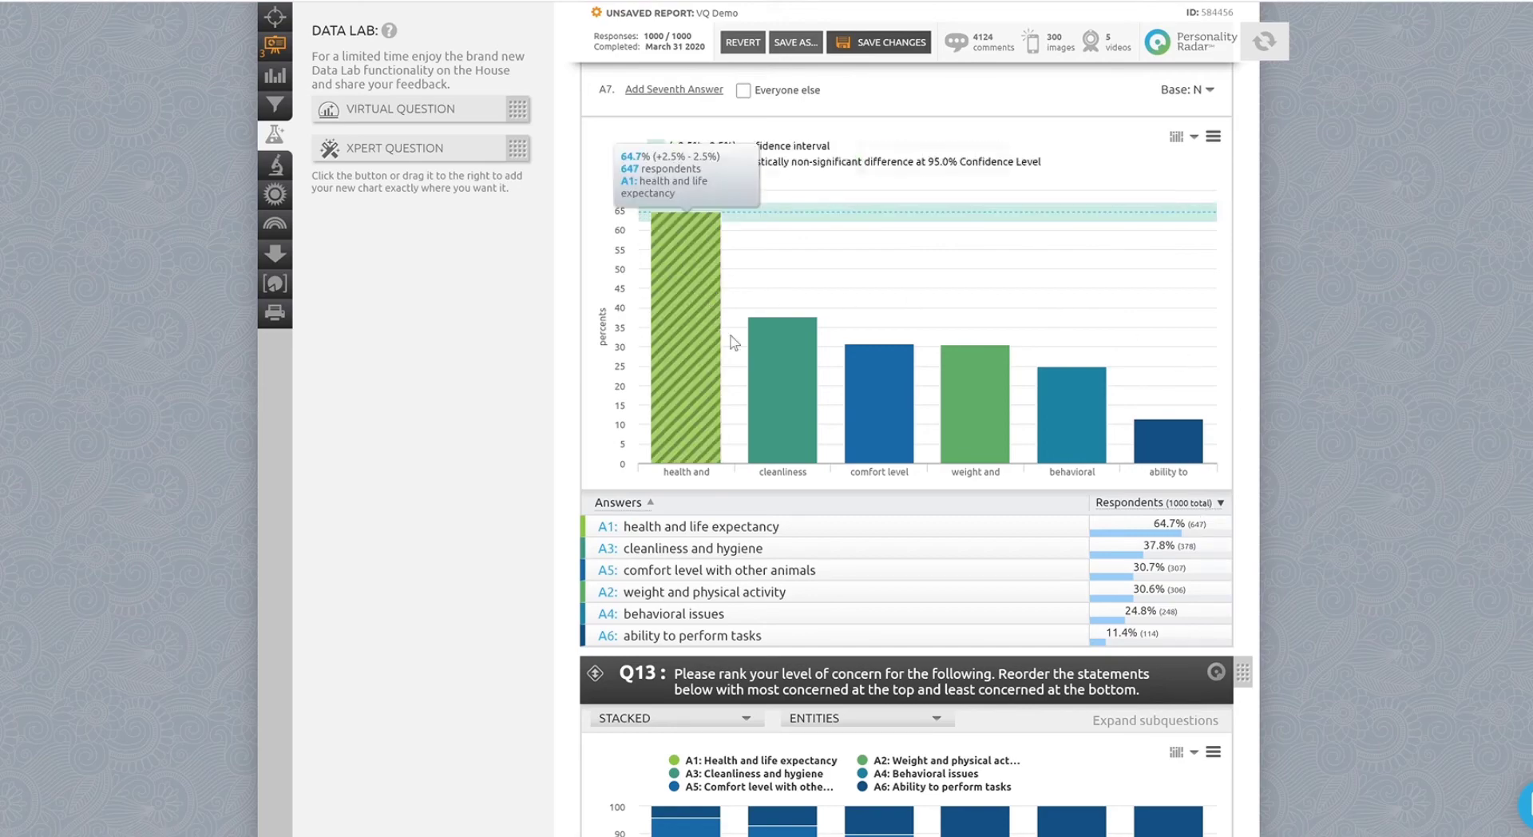
pyautogui.moveTo(774, 377)
pyautogui.moveTo(856, 397)
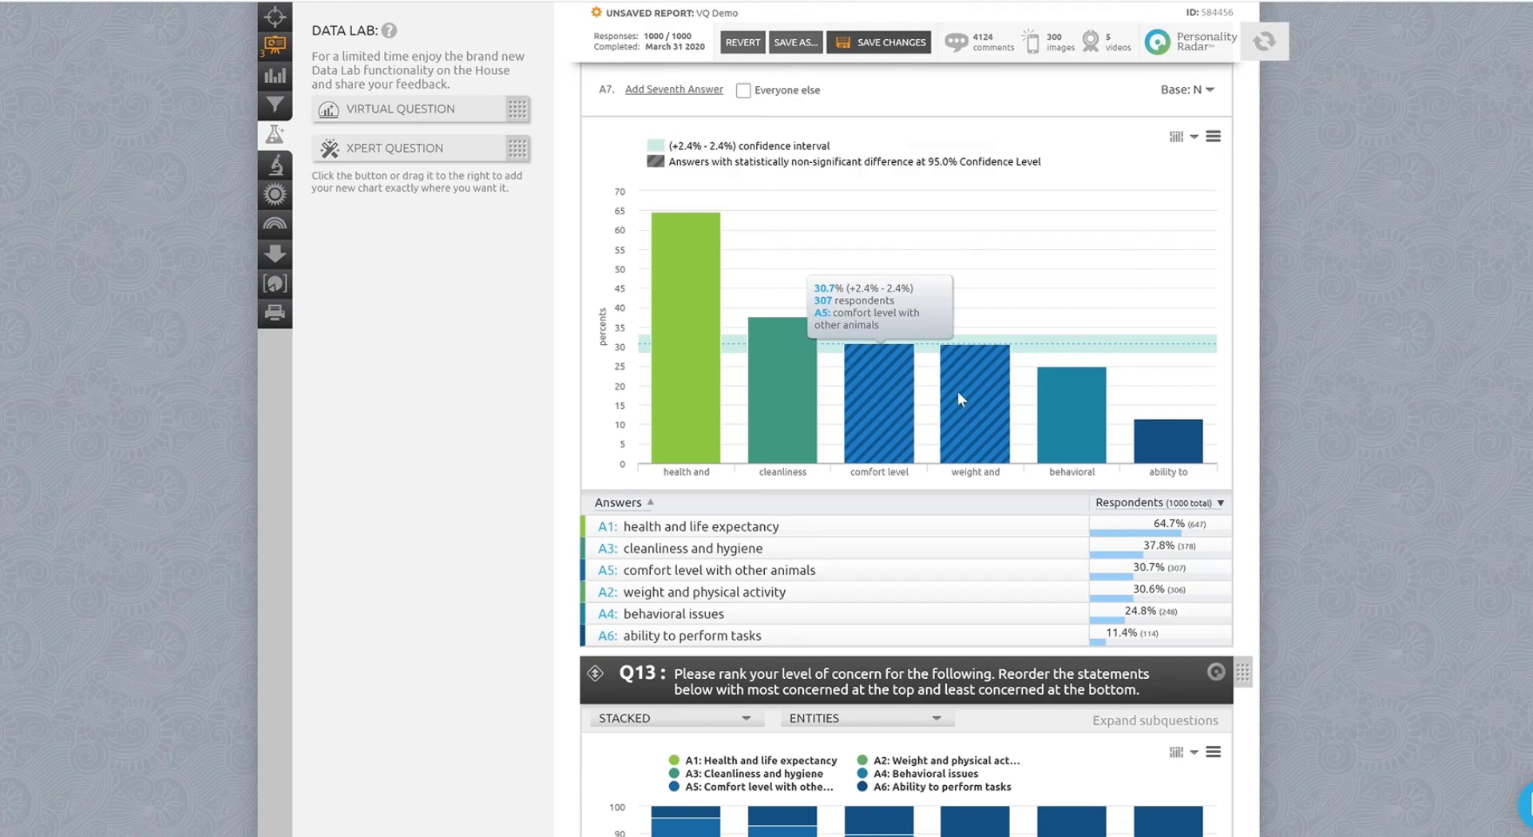
pyautogui.moveTo(1046, 398)
pyautogui.moveTo(1162, 435)
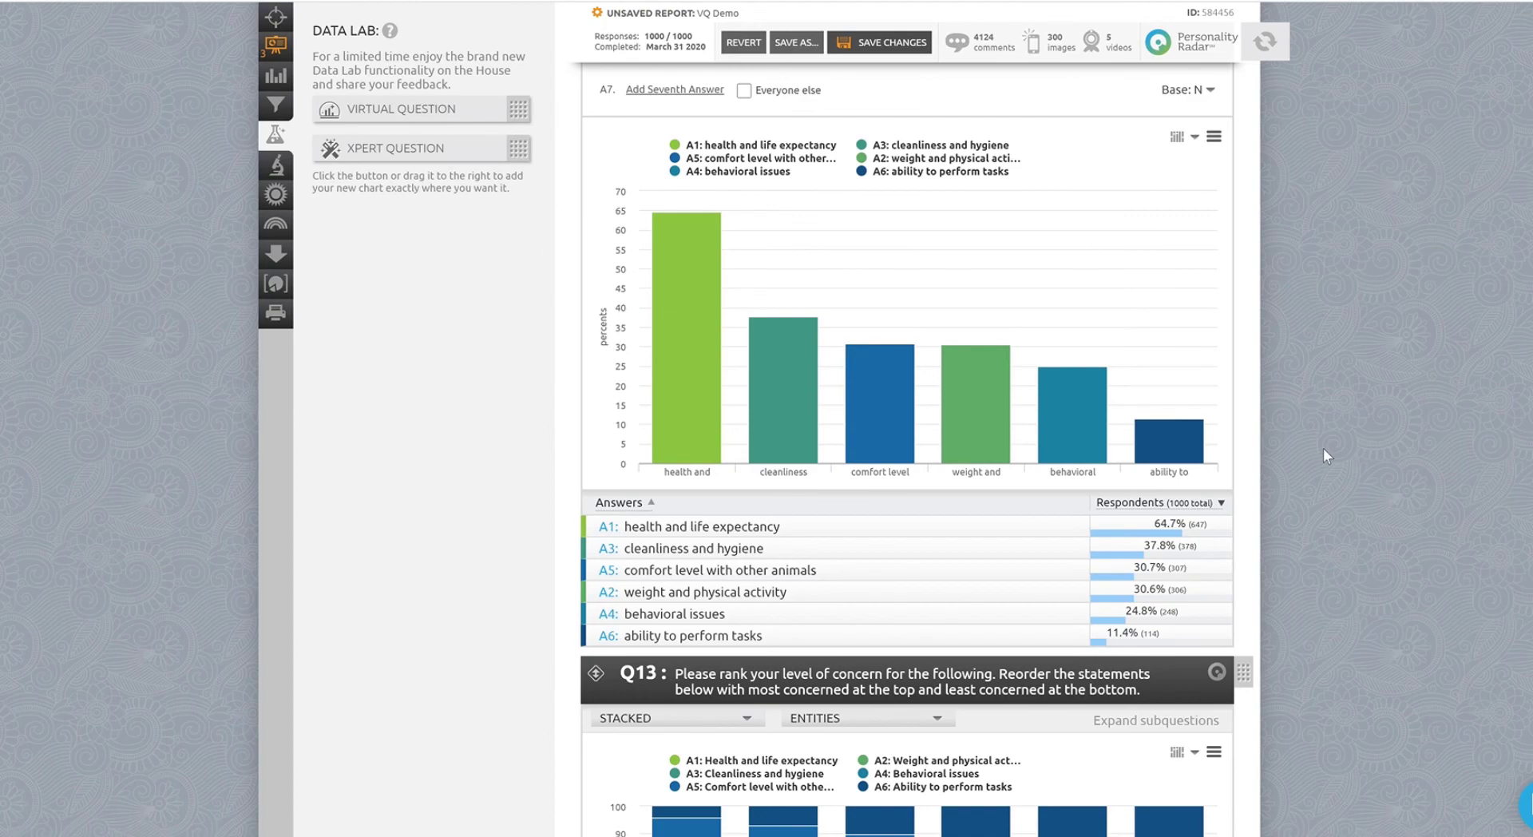
# Open the filters panel and expand the VQ2 virtual question to view its answer filters.
pyautogui.scroll(1, 373, 482)
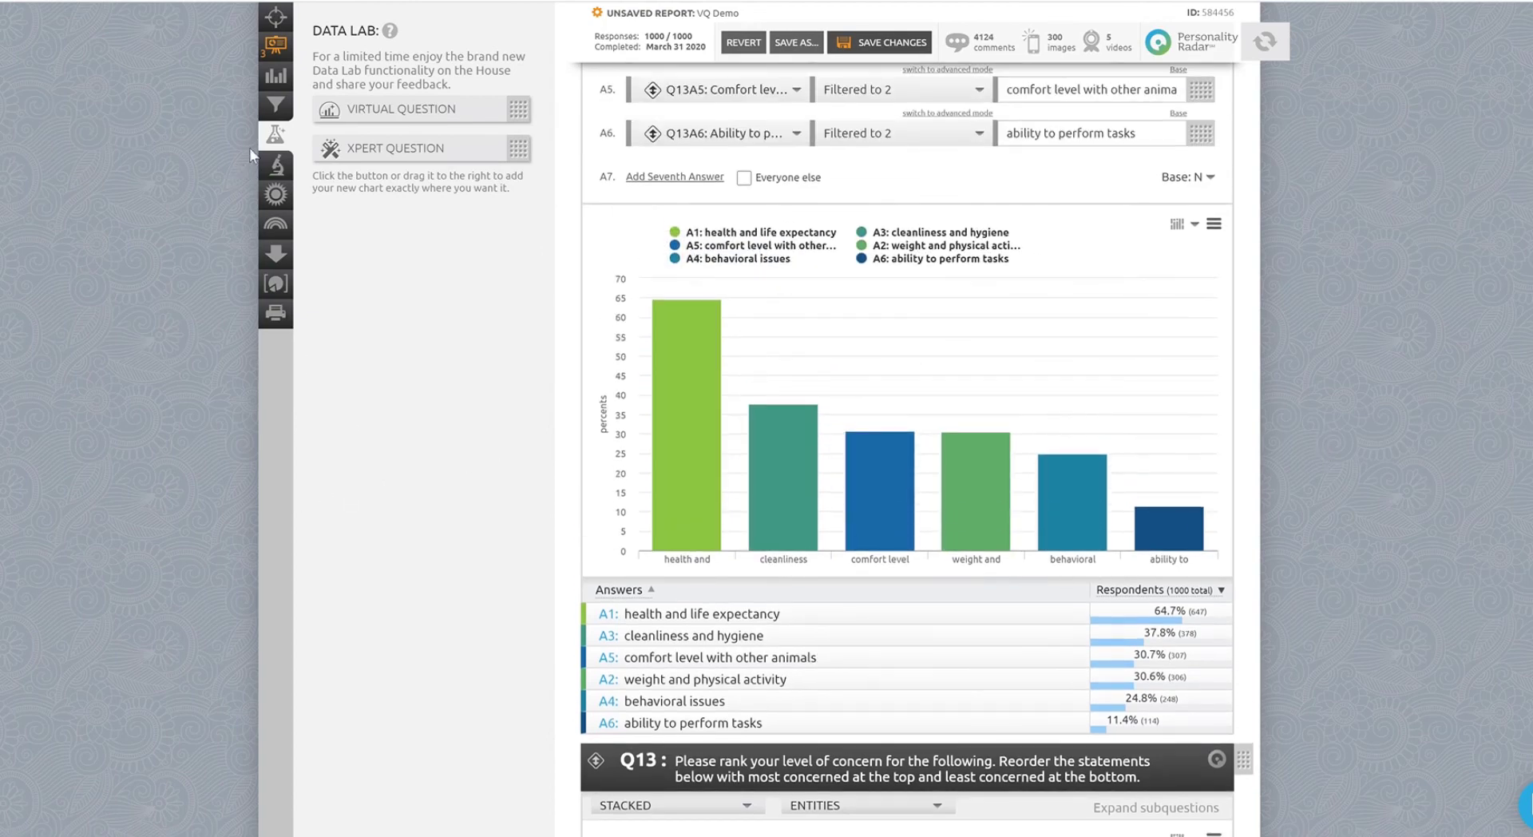
pyautogui.click(278, 109)
pyautogui.moveTo(552, 64); pyautogui.dragTo(580, 747)
pyautogui.click(495, 223)
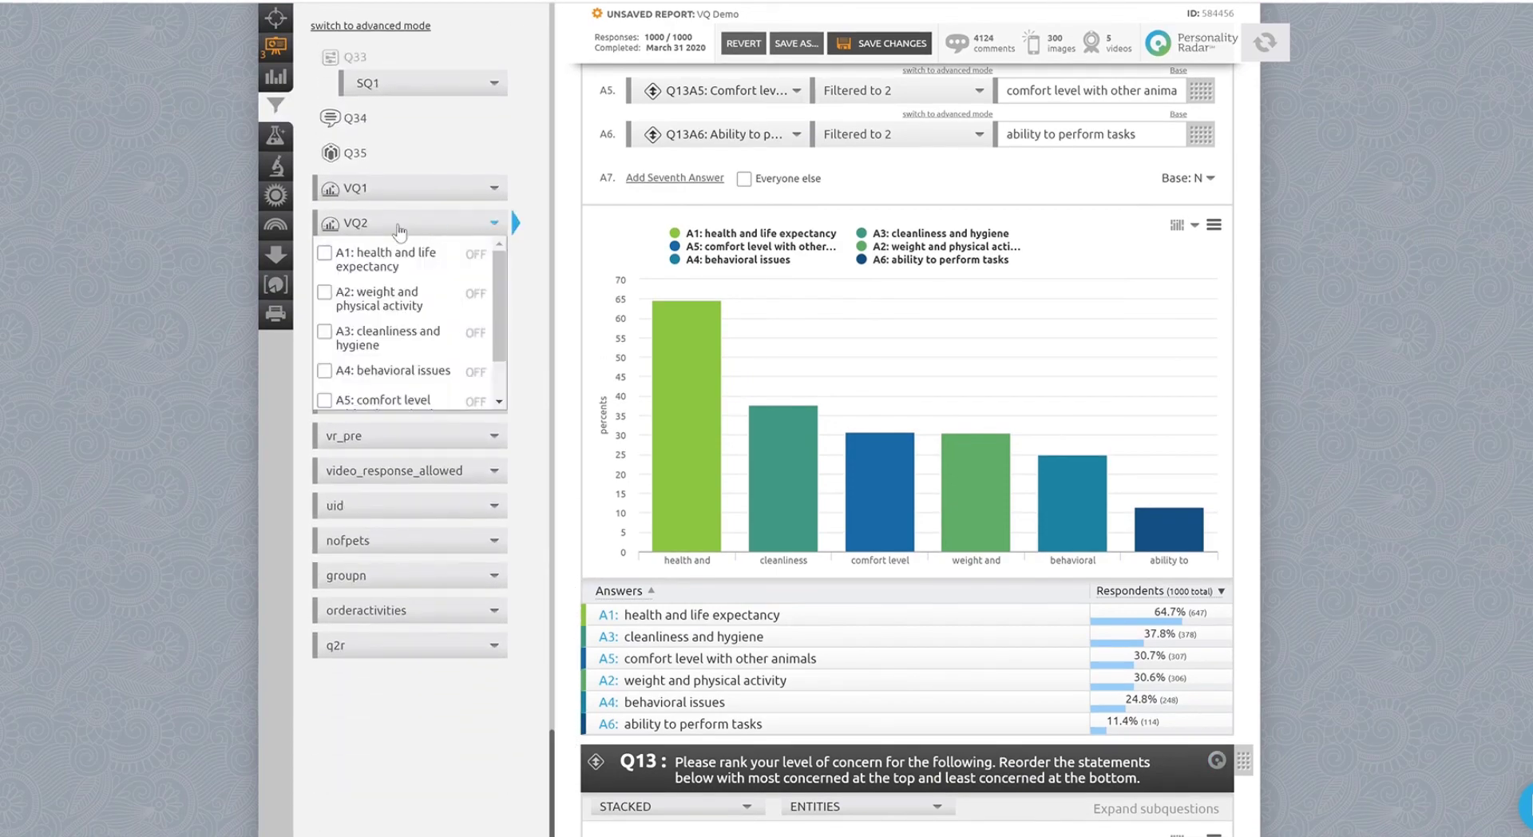